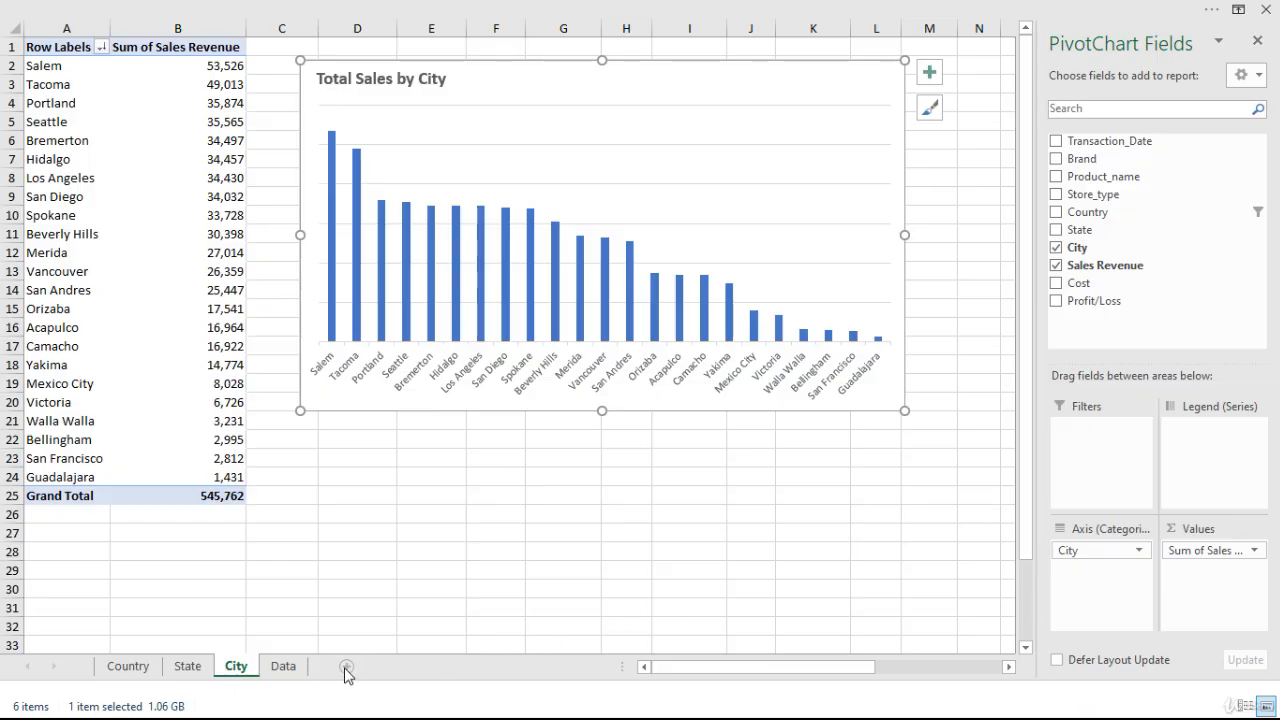
Add a new worksheet named Dashboard and place it after the Data sheet.
{"action": "left_click", "coordinate": [346, 666]}
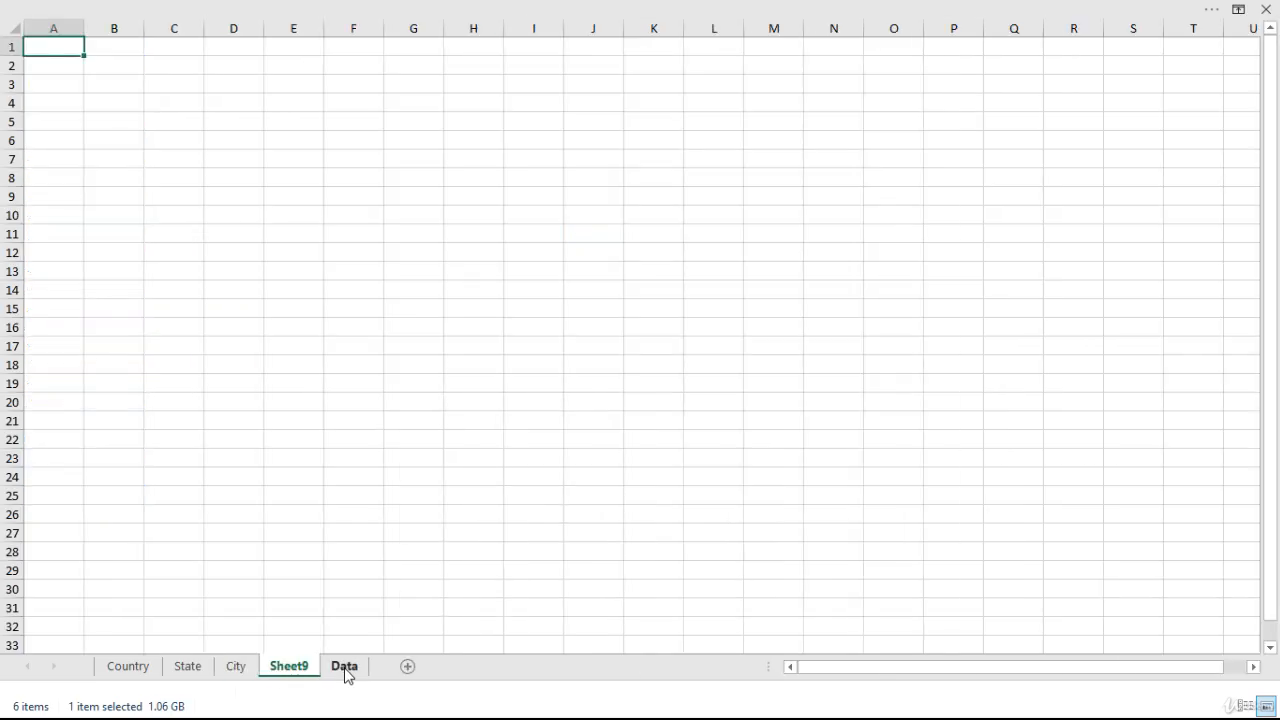
{"action": "right_click", "coordinate": [288, 670]}
{"action": "left_click", "coordinate": [338, 493]}
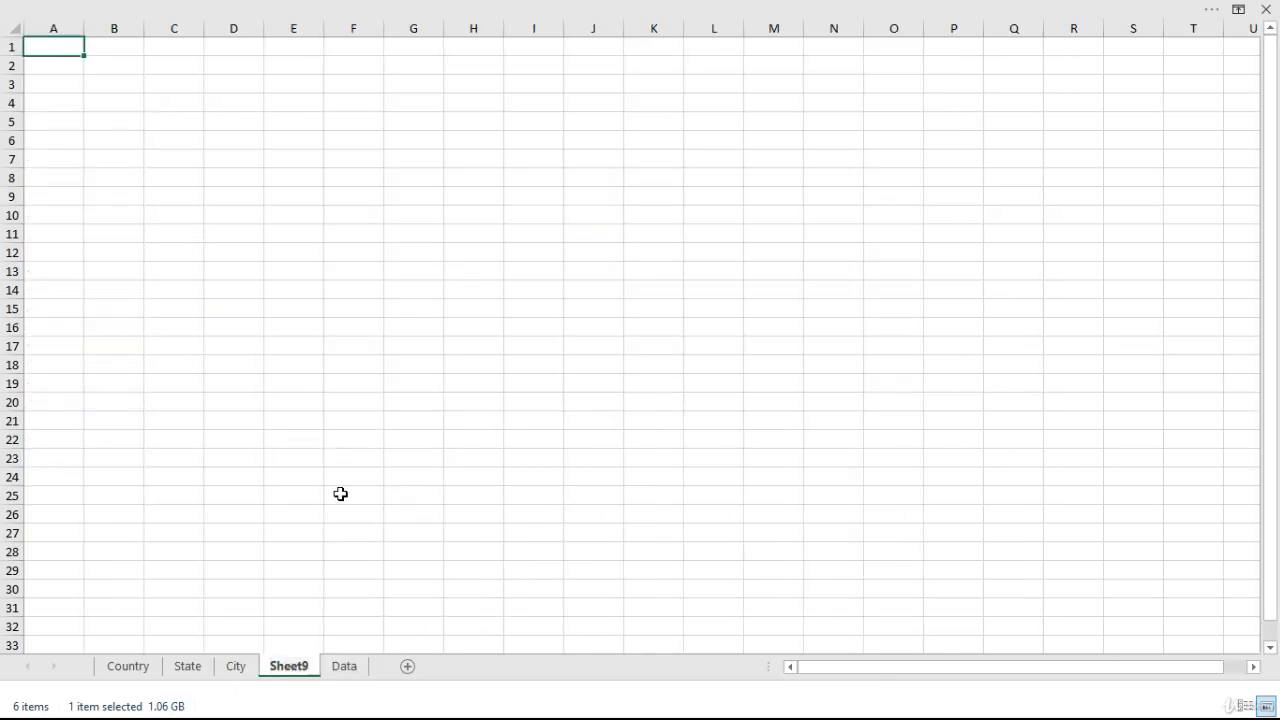
{"action": "type", "text": "Dash"}
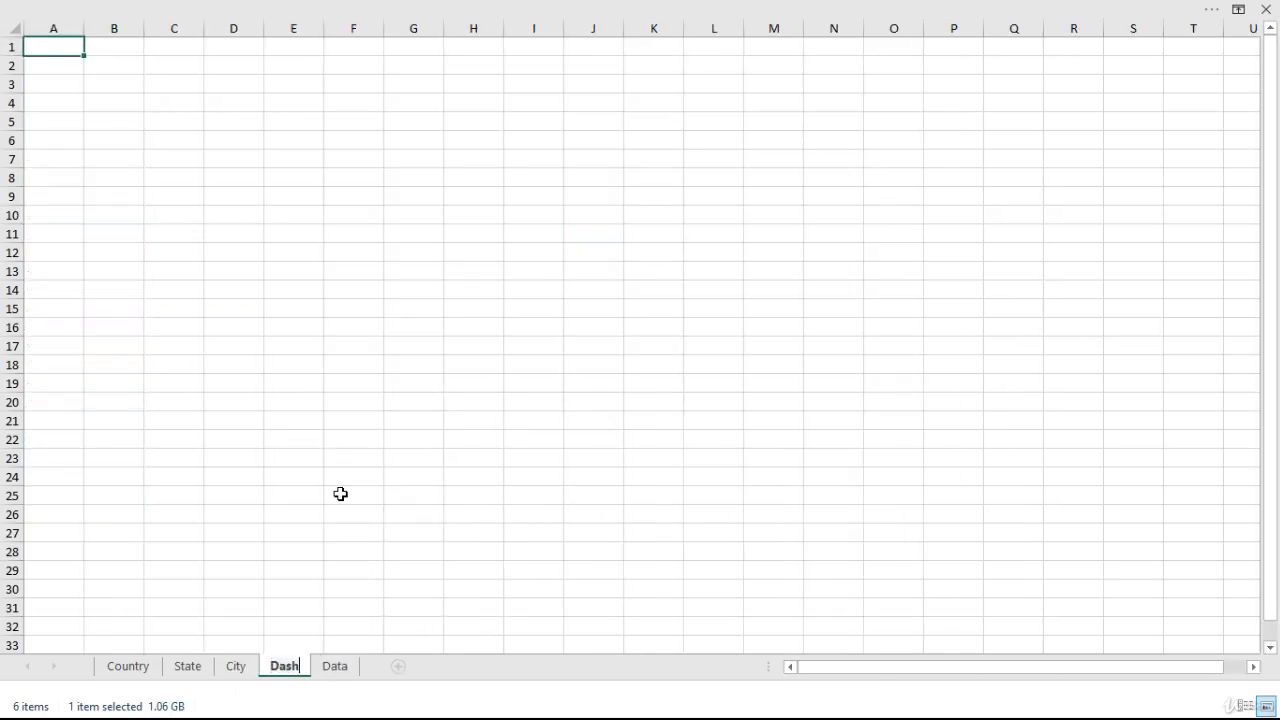
{"action": "type", "text": "board"}
{"action": "key", "text": "Return"}
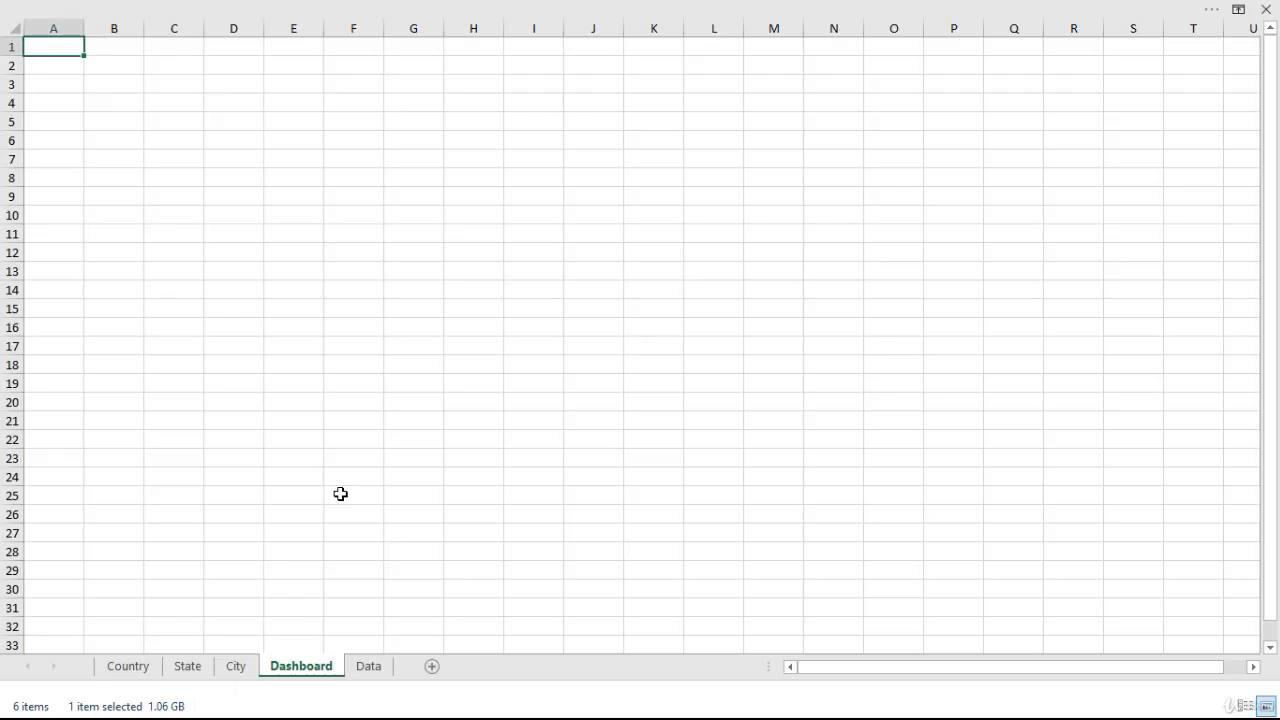
{"action": "left_click_drag", "start_coordinate": [305, 667], "coordinate": [398, 677]}
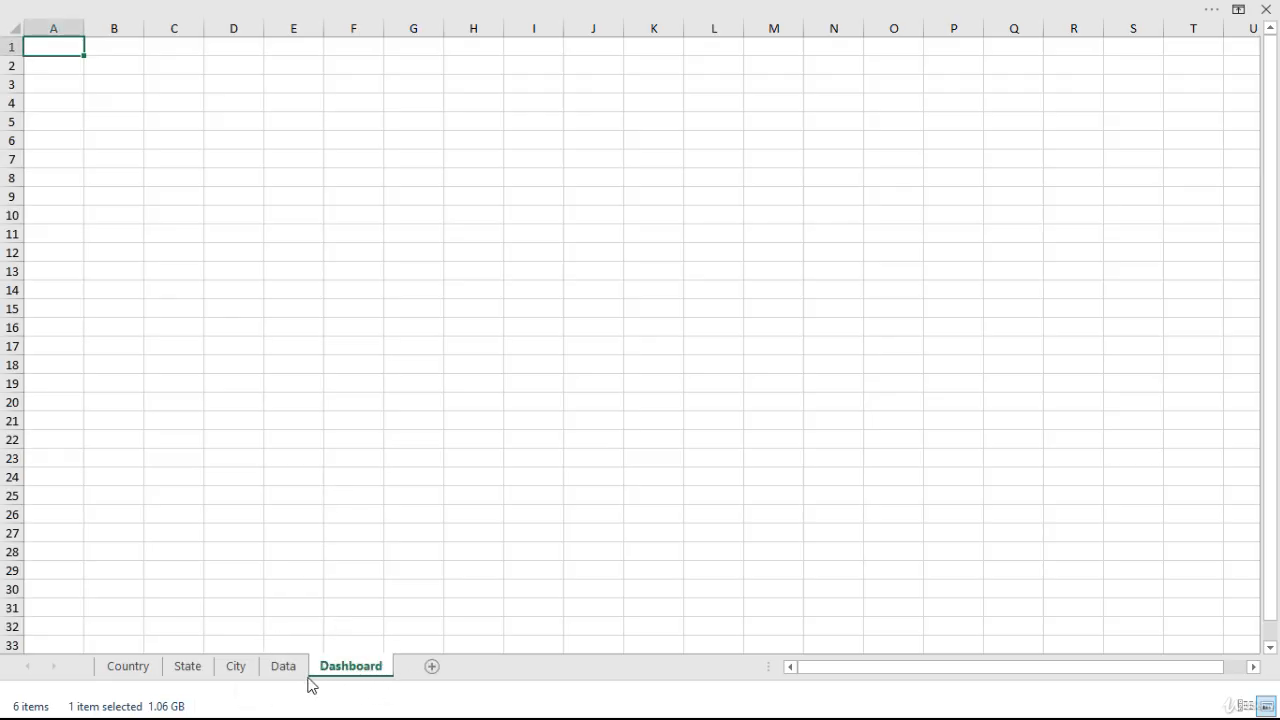
Copy the Total Sales by Country chart to cell B3 of the Dashboard sheet and shrink it to end at column F, row 13.
{"action": "left_click", "coordinate": [138, 670]}
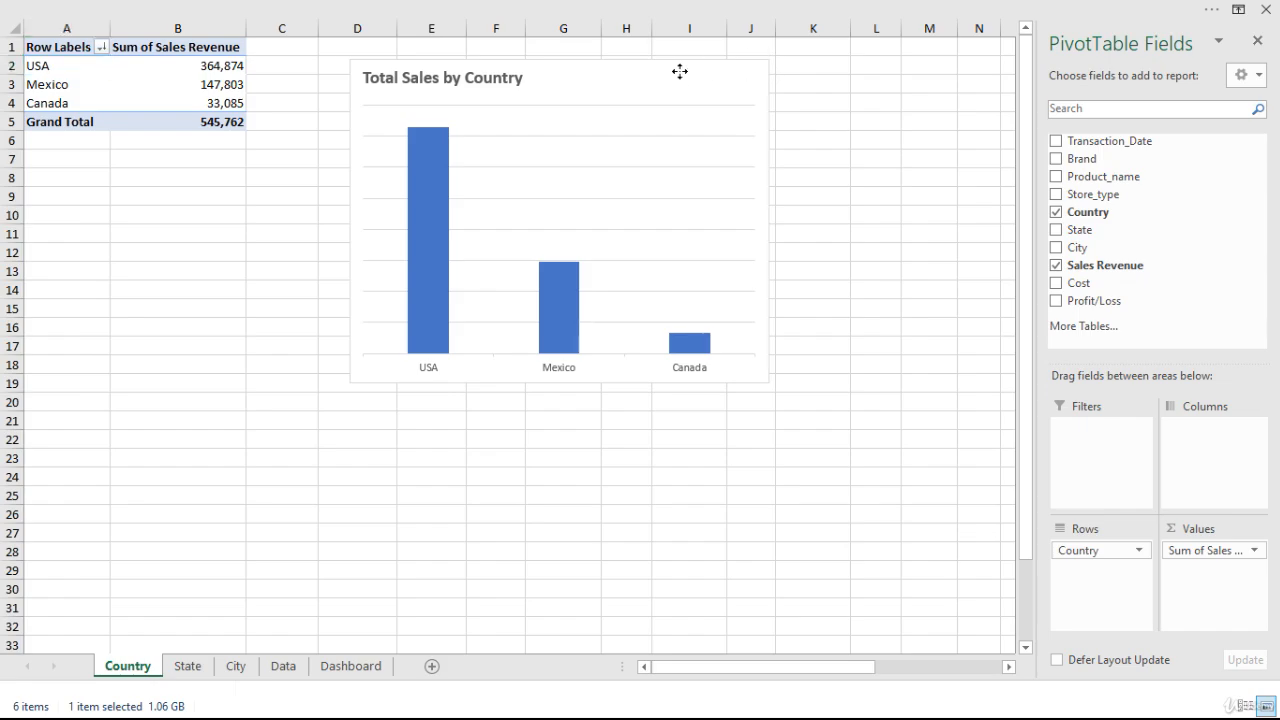
{"action": "left_click_drag", "start_coordinate": [680, 71], "coordinate": [686, 72]}
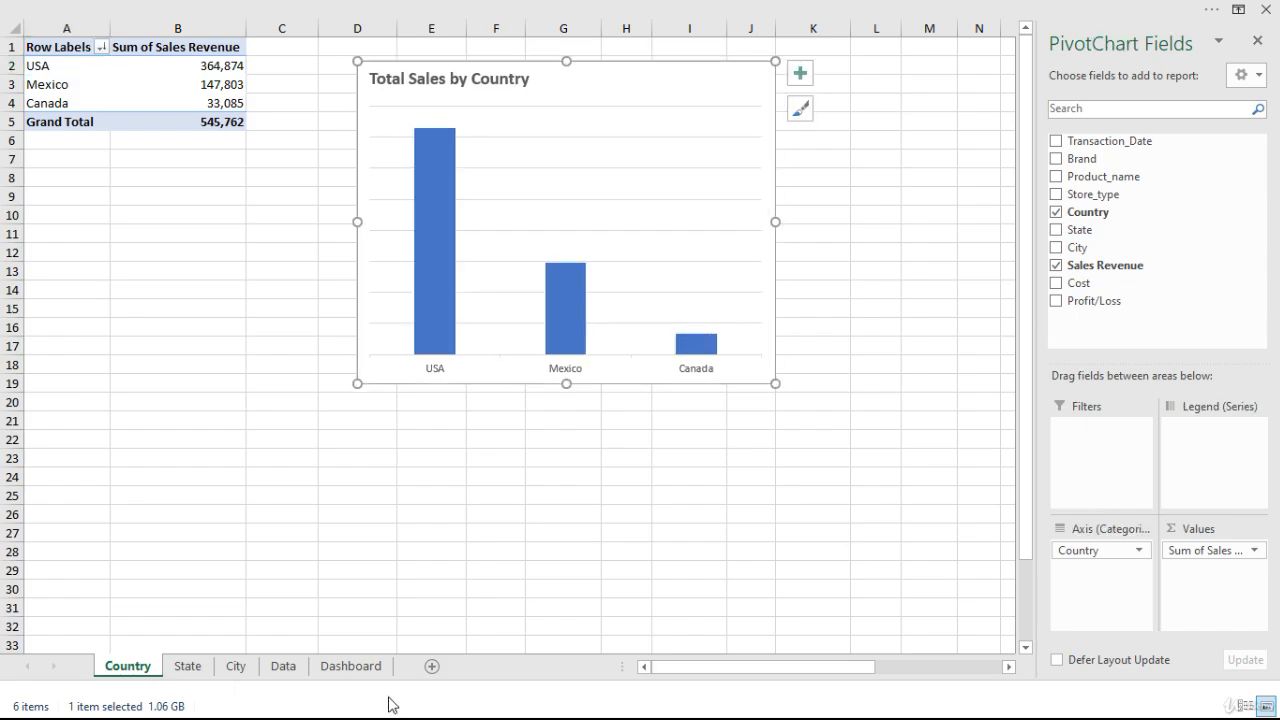
{"action": "left_click", "coordinate": [372, 671]}
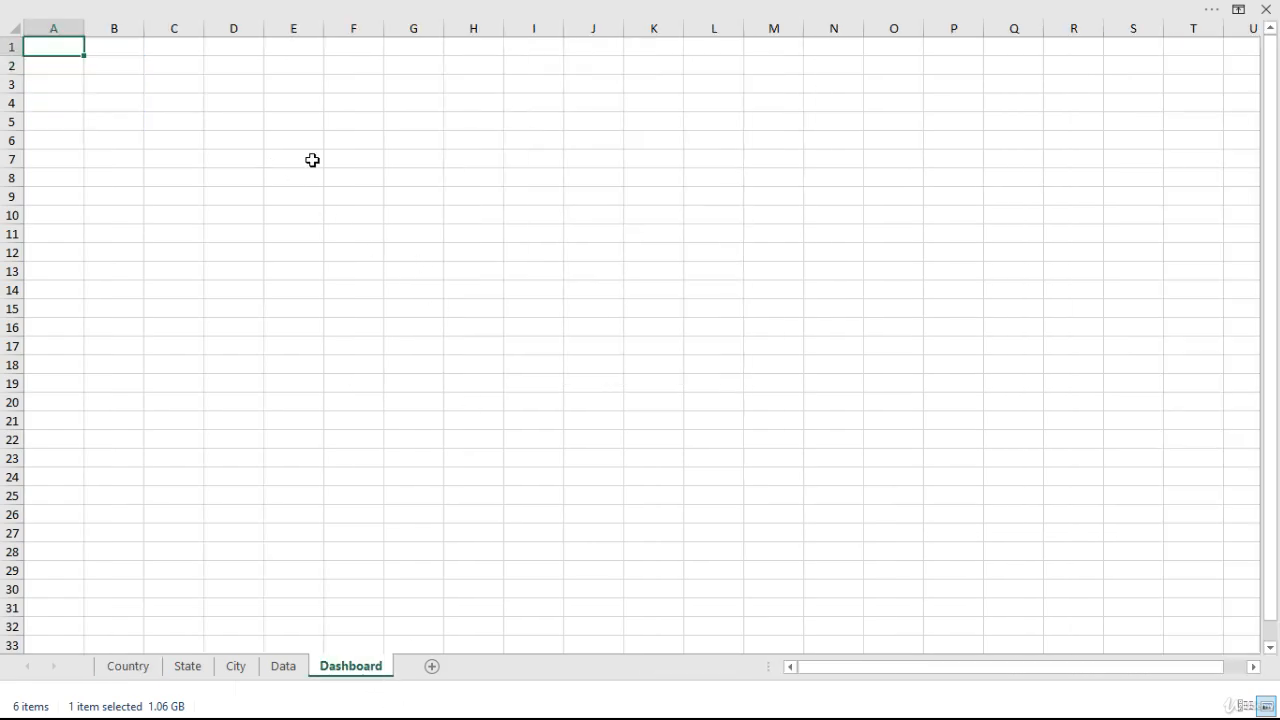
{"action": "key", "text": "Down"}
{"action": "key", "text": "Down"}
{"action": "key", "text": "Right"}
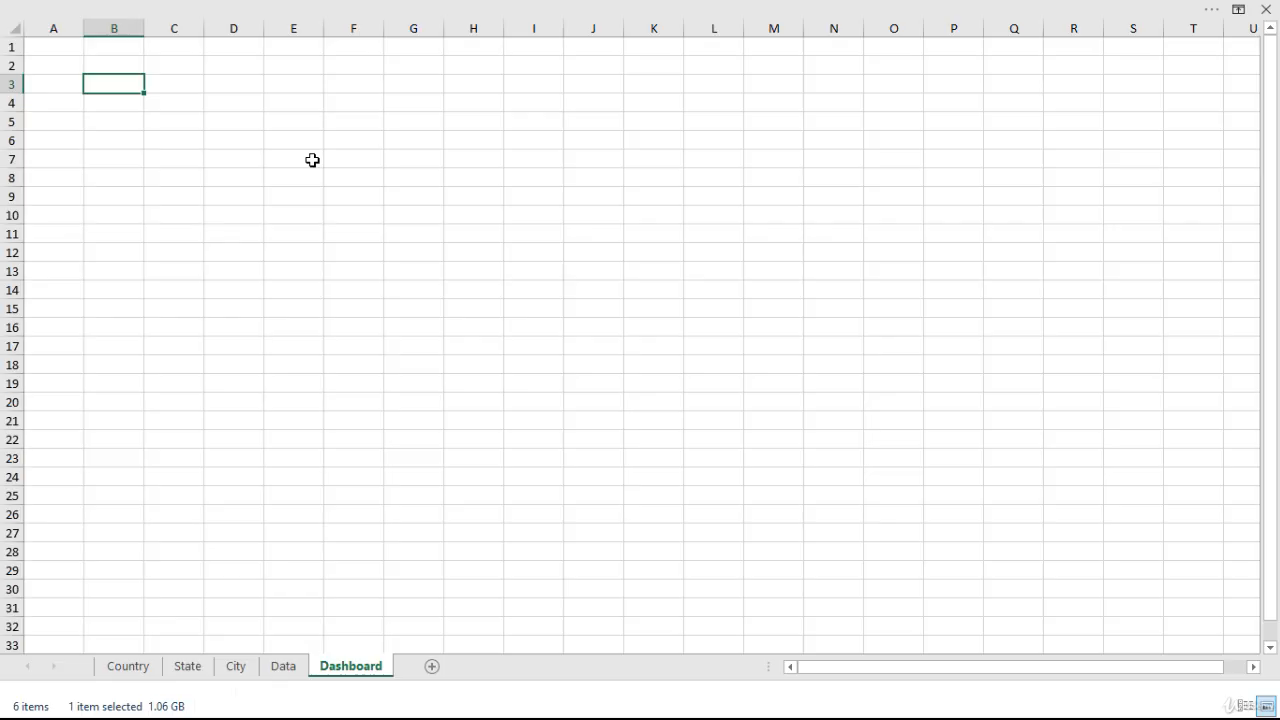
{"action": "key", "text": "ctrl+v"}
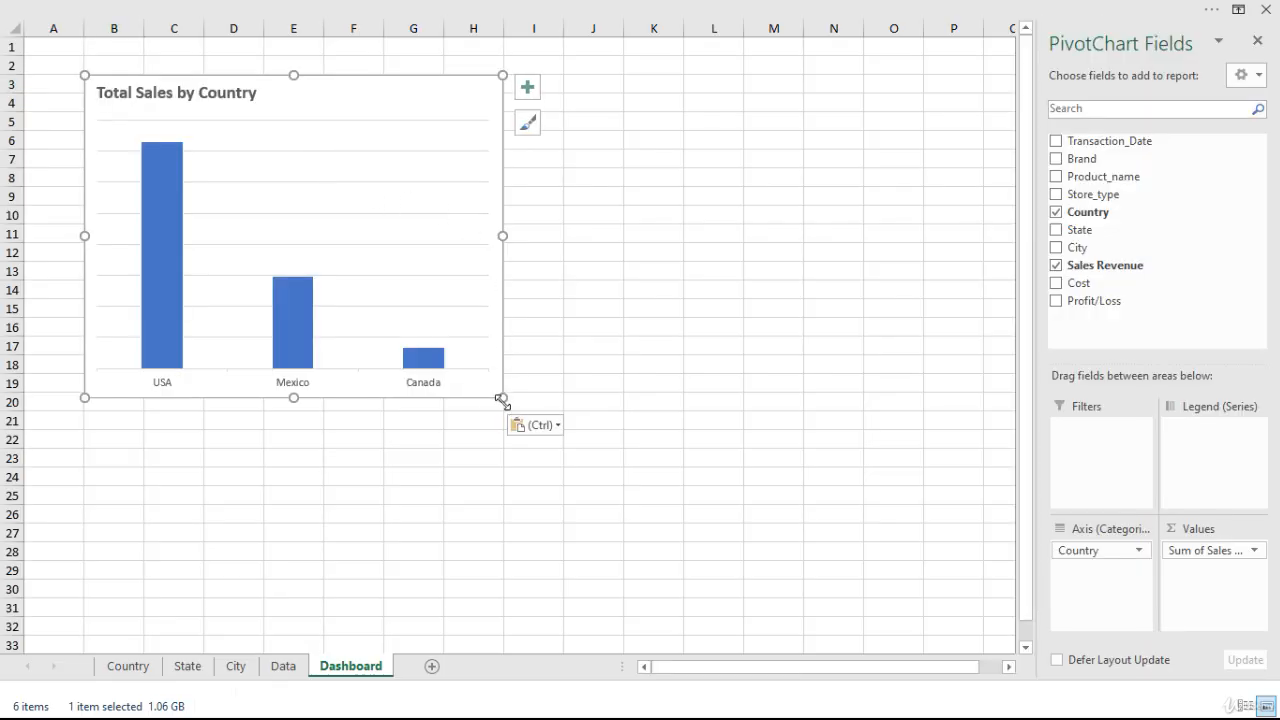
{"action": "left_click_drag", "start_coordinate": [501, 399], "coordinate": [360, 276]}
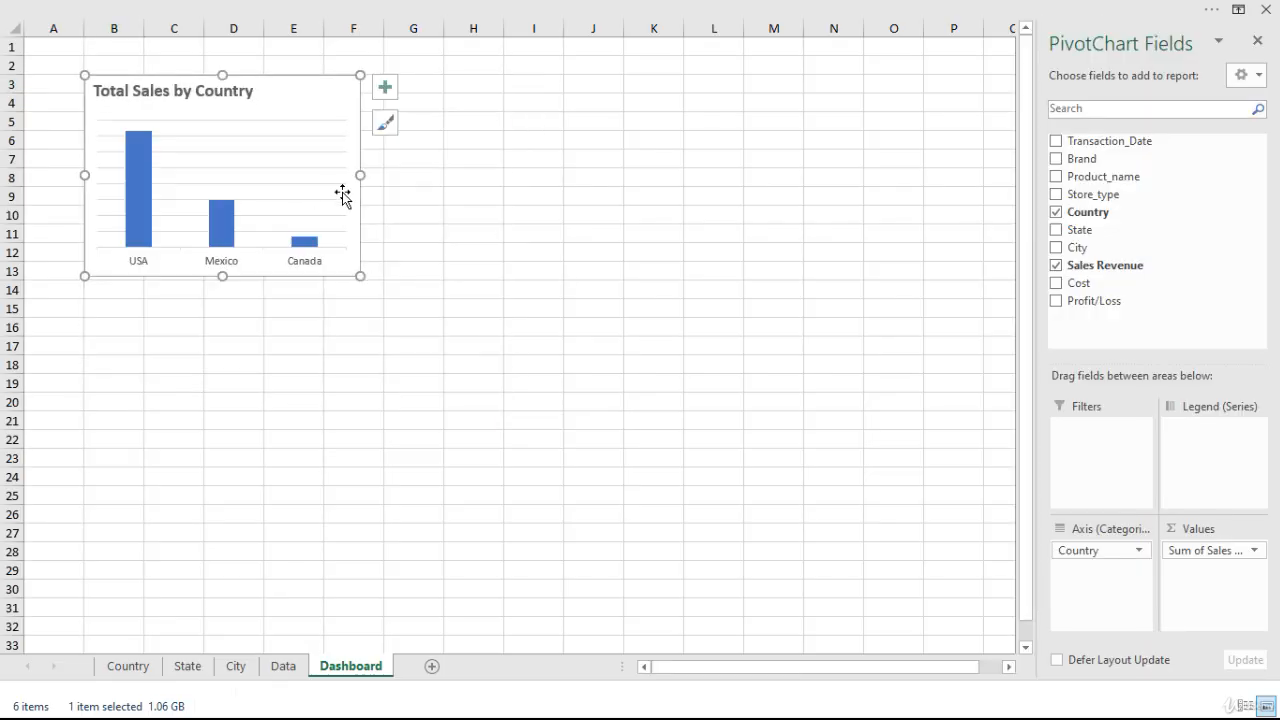
Copy the Total Sales by State chart to cell G3 of the Dashboard sheet and shrink it to end at column M, row 13.
{"action": "left_click", "coordinate": [204, 670]}
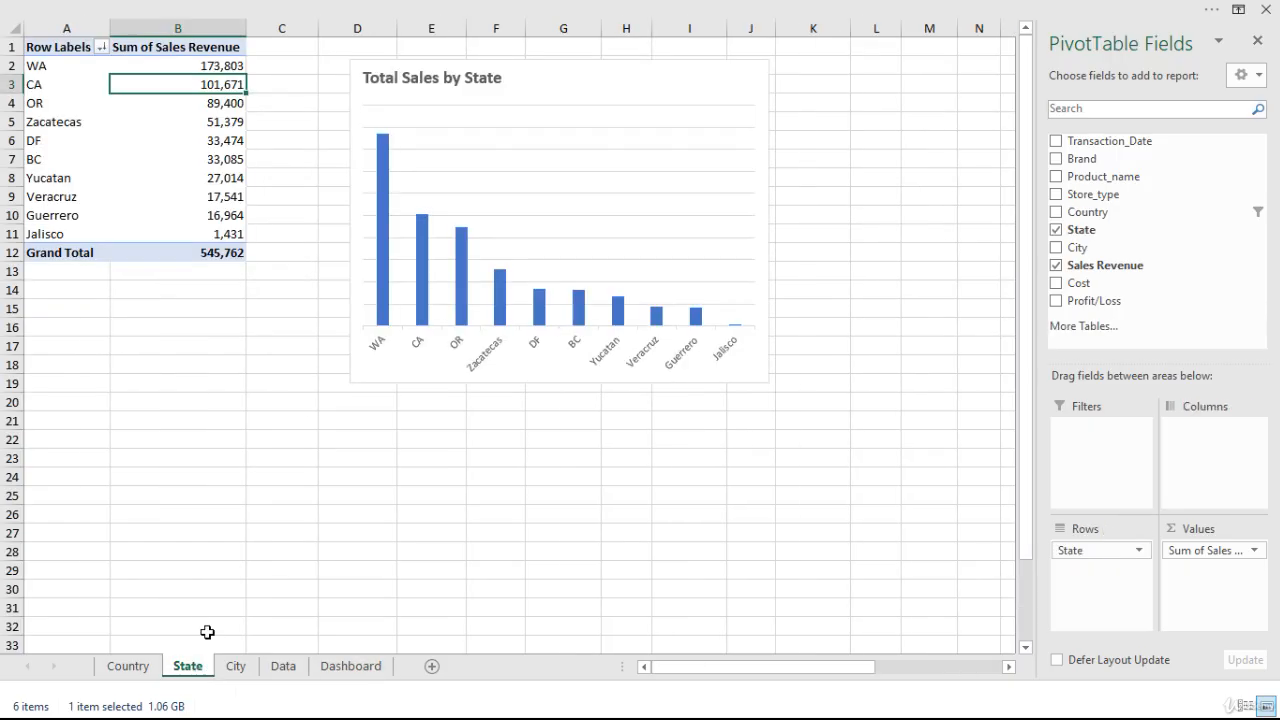
{"action": "left_click", "coordinate": [589, 80]}
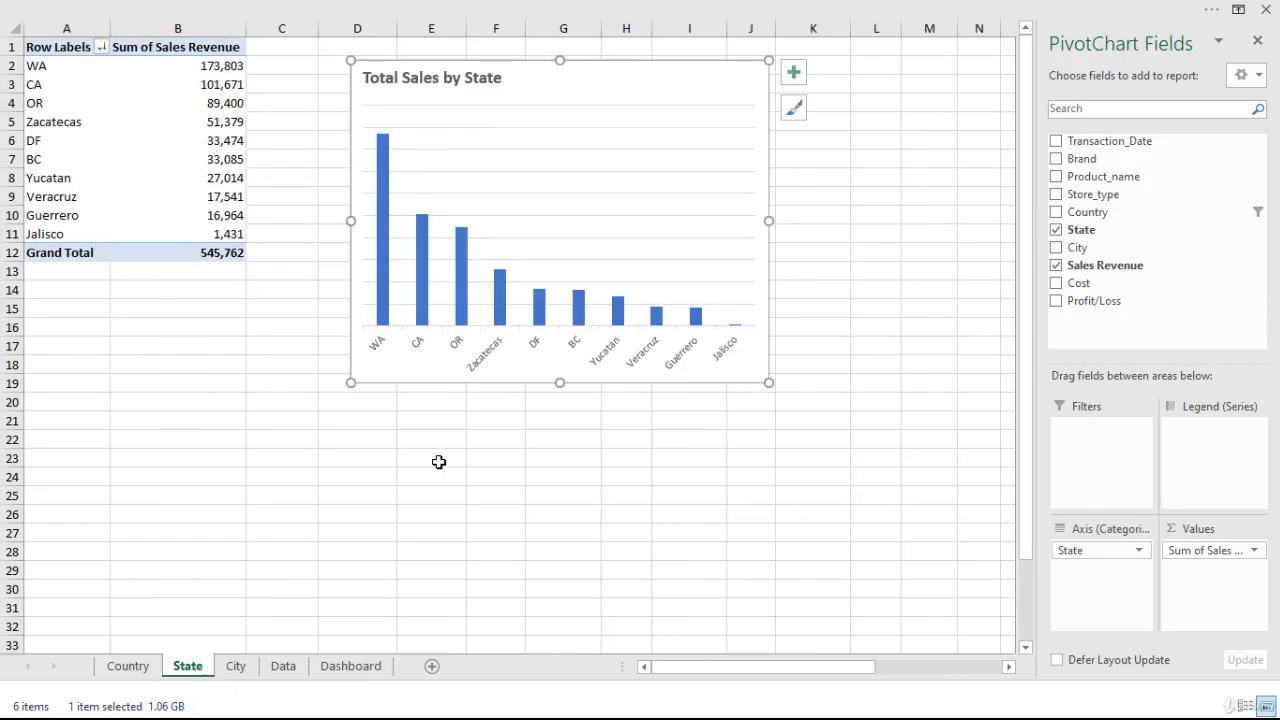
{"action": "left_click", "coordinate": [356, 667]}
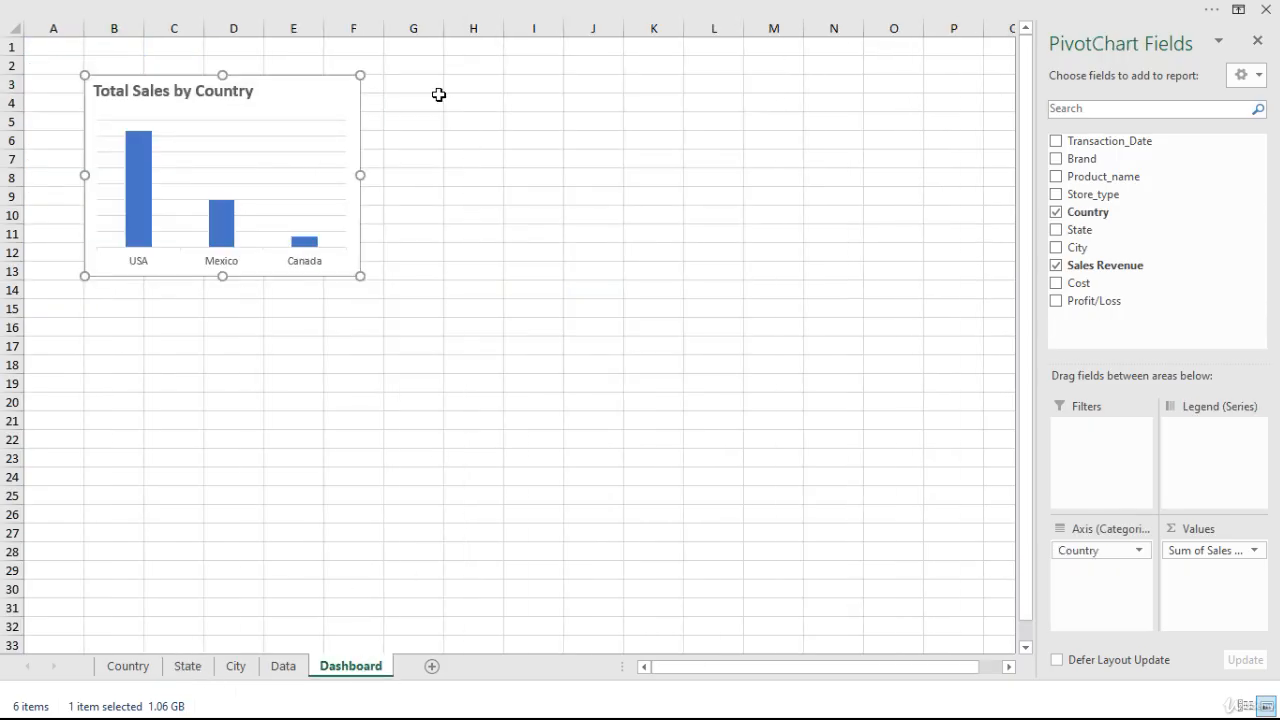
{"action": "left_click", "coordinate": [432, 99]}
{"action": "left_click", "coordinate": [426, 79]}
{"action": "key", "text": "ctrl+v"}
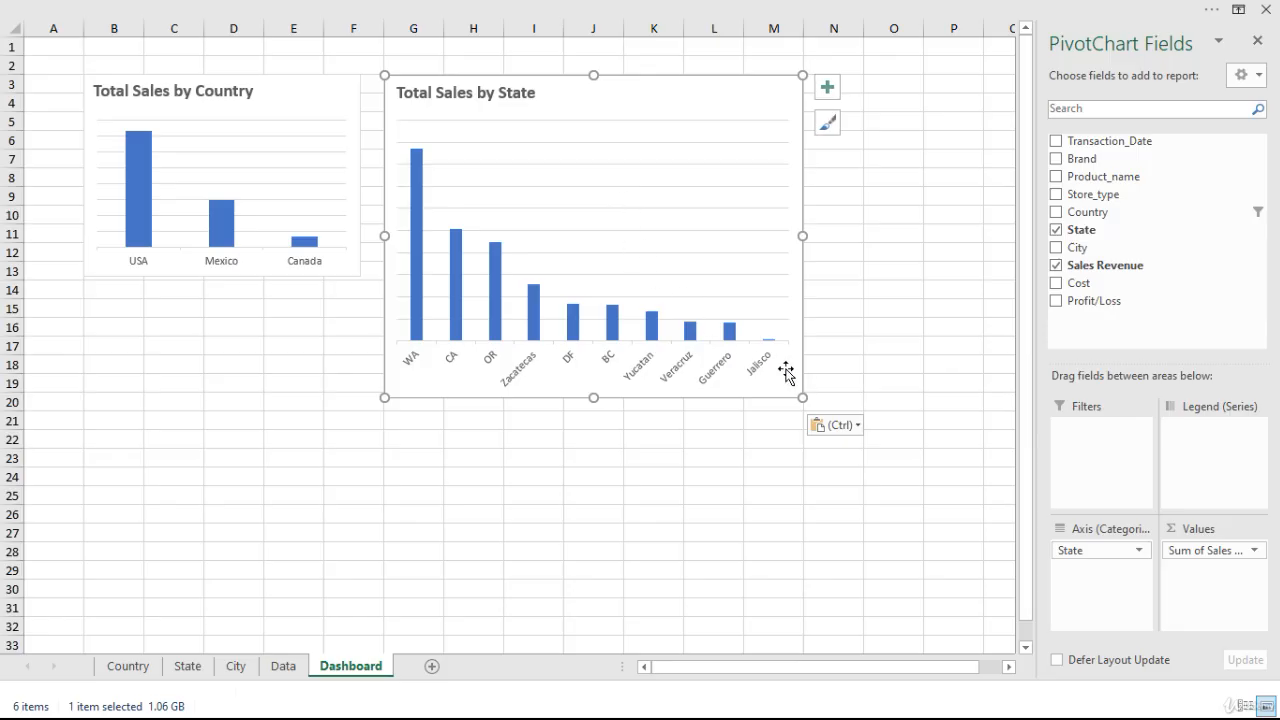
{"action": "left_click_drag", "start_coordinate": [803, 397], "coordinate": [783, 279]}
{"action": "left_click", "coordinate": [569, 371]}
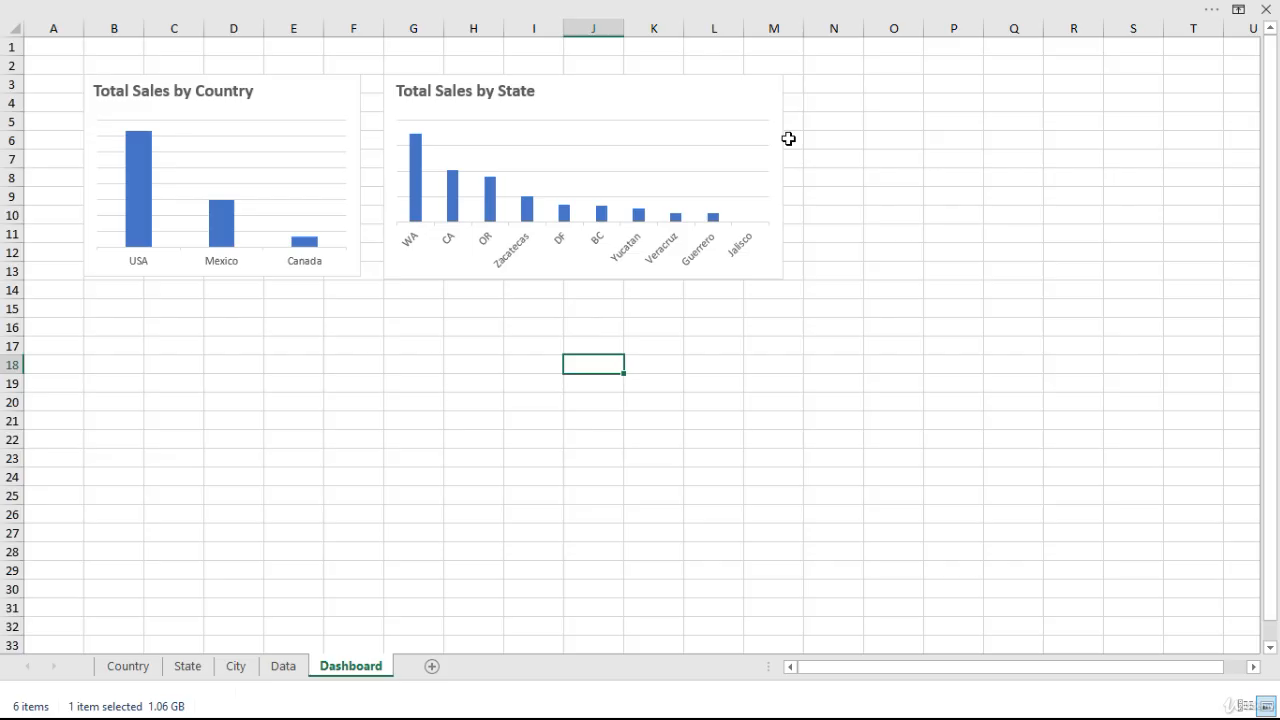
Copy the Total Sales by City chart to cell N3 of the Dashboard, hide the PivotChart field list, and reduce the chart's height to row 13.
{"action": "left_click", "coordinate": [826, 88]}
{"action": "left_click", "coordinate": [236, 668]}
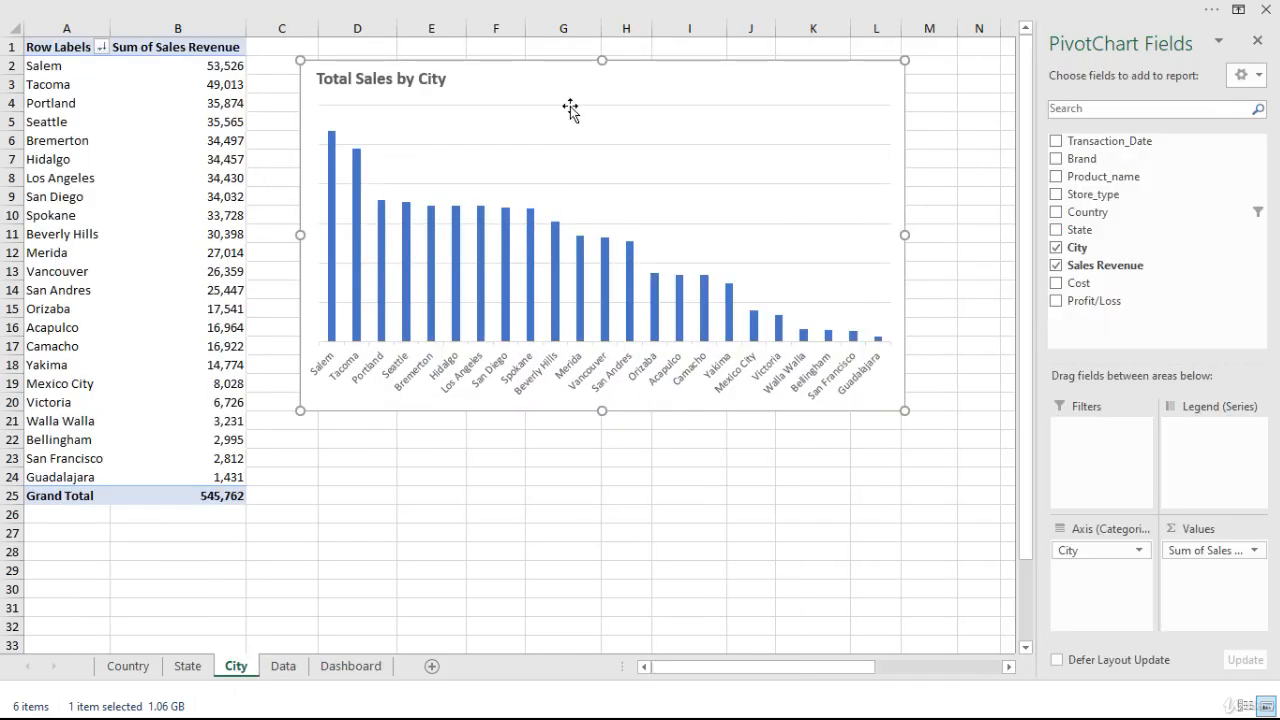
{"action": "left_click", "coordinate": [380, 672]}
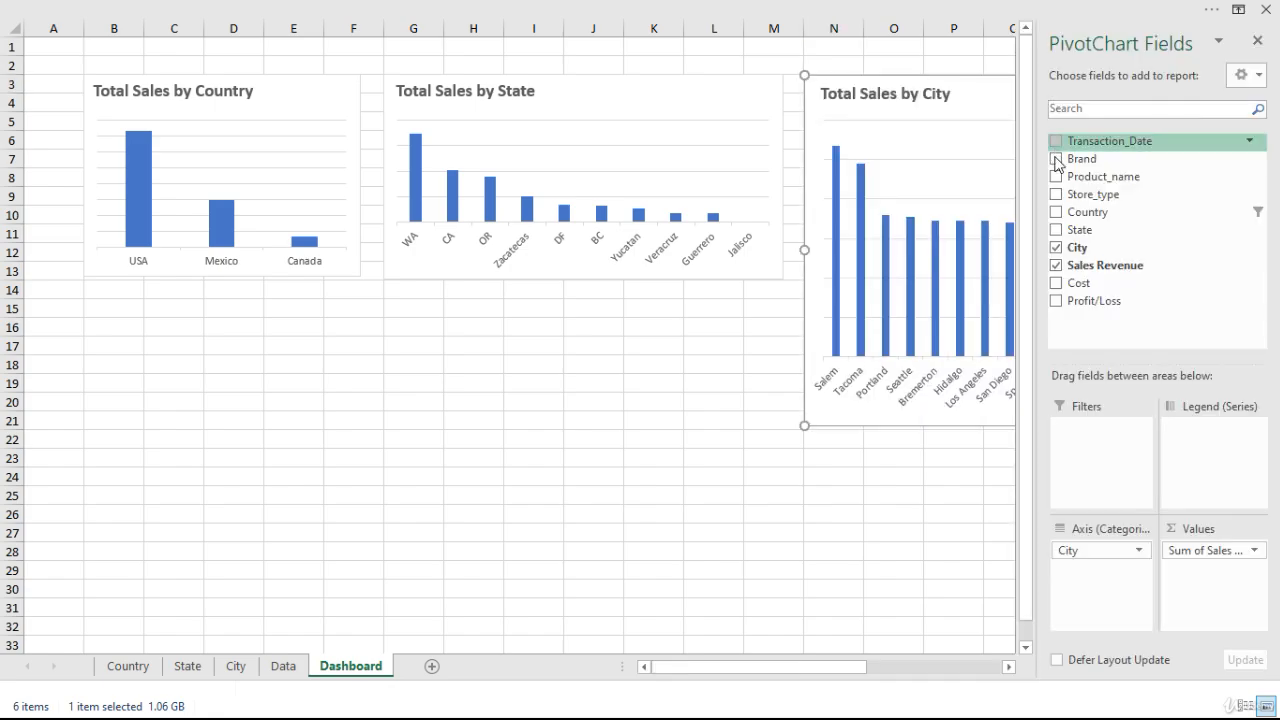
{"action": "left_click", "coordinate": [1258, 41]}
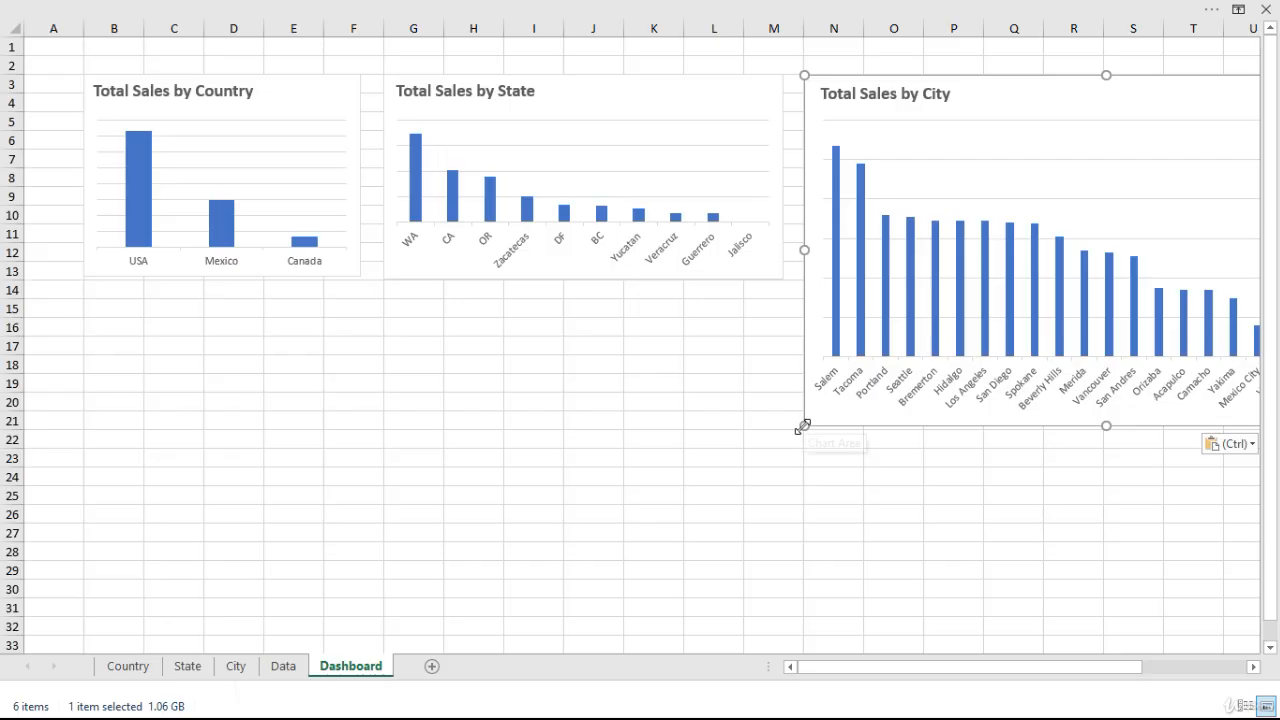
{"action": "left_click_drag", "start_coordinate": [802, 426], "coordinate": [801, 280]}
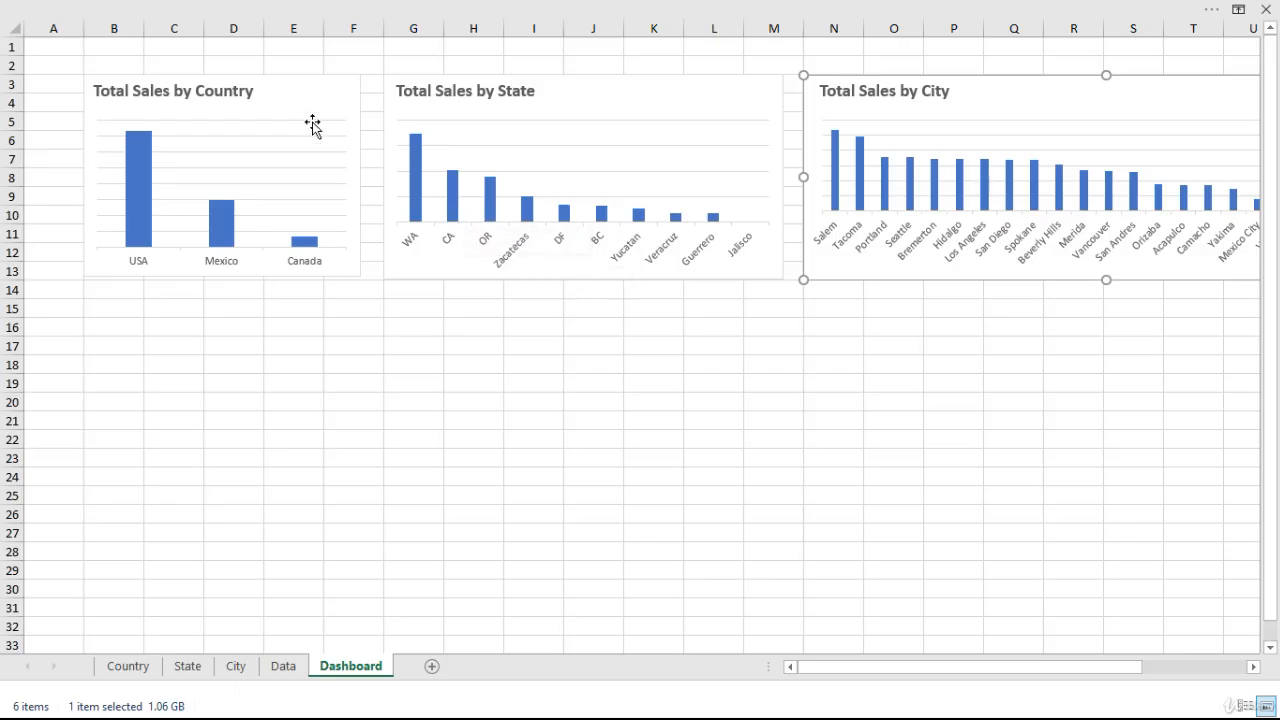
Narrow the Total Sales by Country chart on the Dashboard so it spans columns B to E.
{"action": "left_click", "coordinate": [326, 104]}
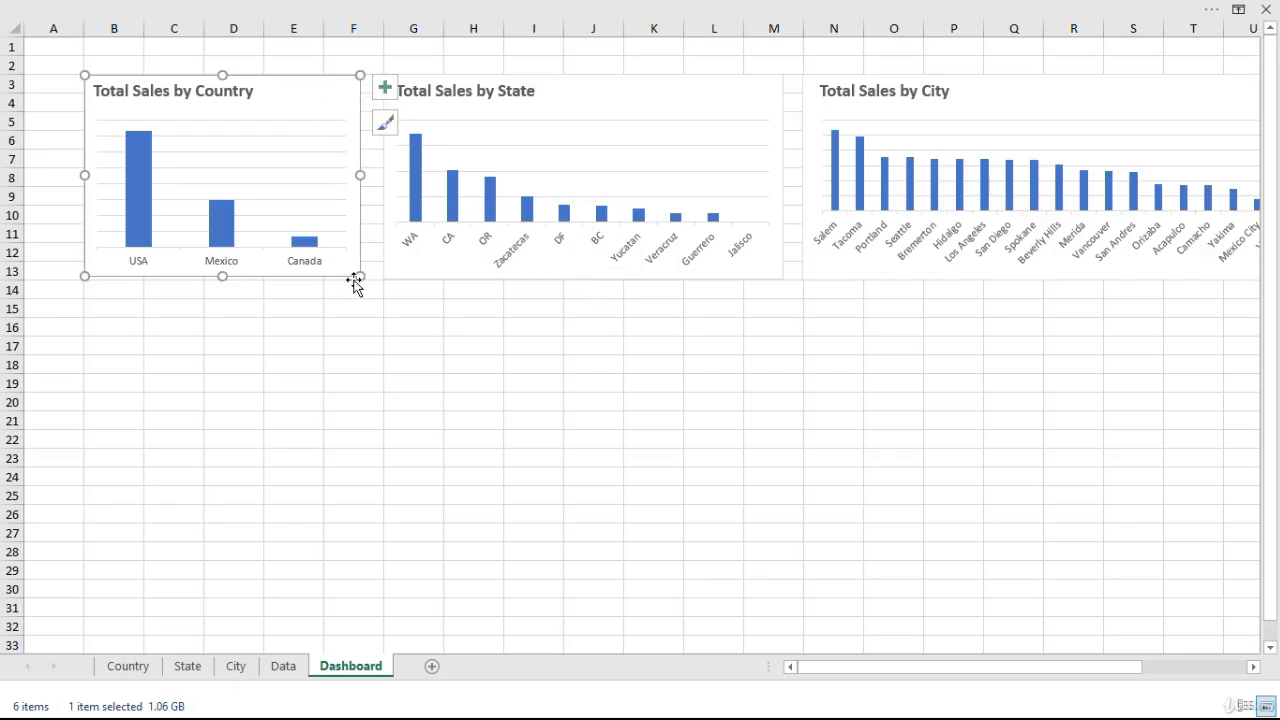
{"action": "left_click_drag", "start_coordinate": [357, 280], "coordinate": [311, 276]}
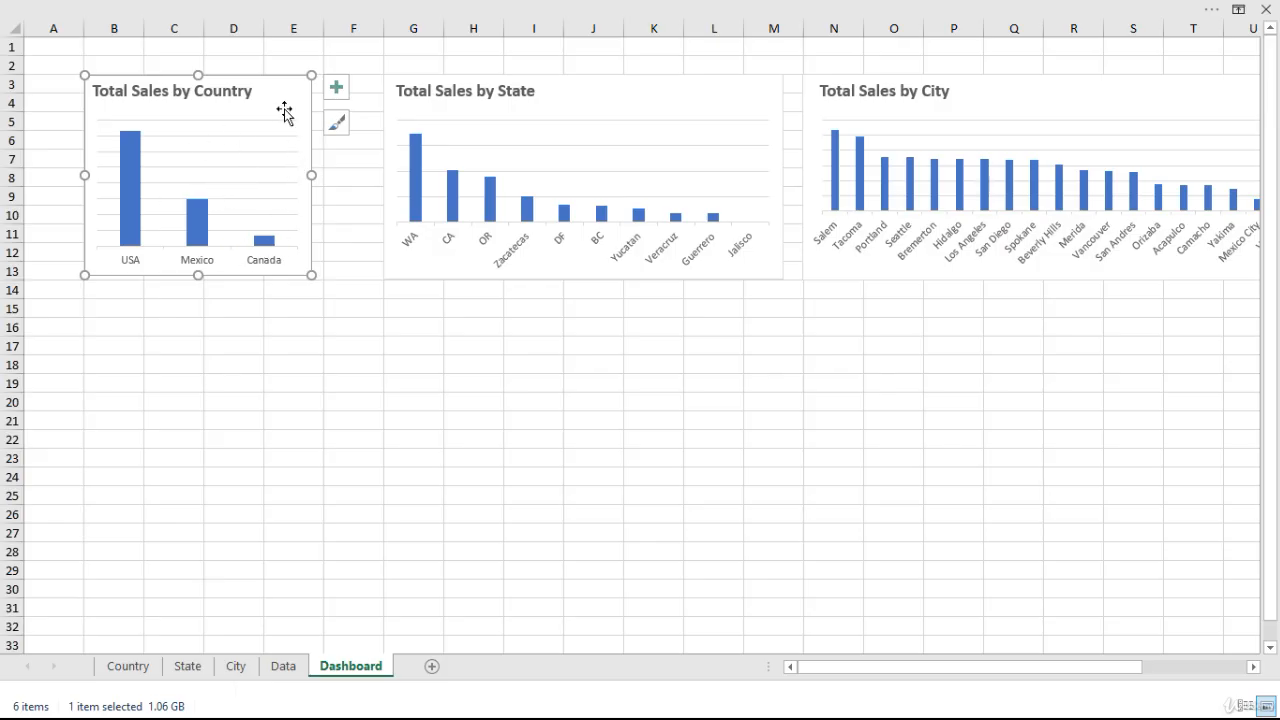
{"action": "left_click", "coordinate": [308, 282]}
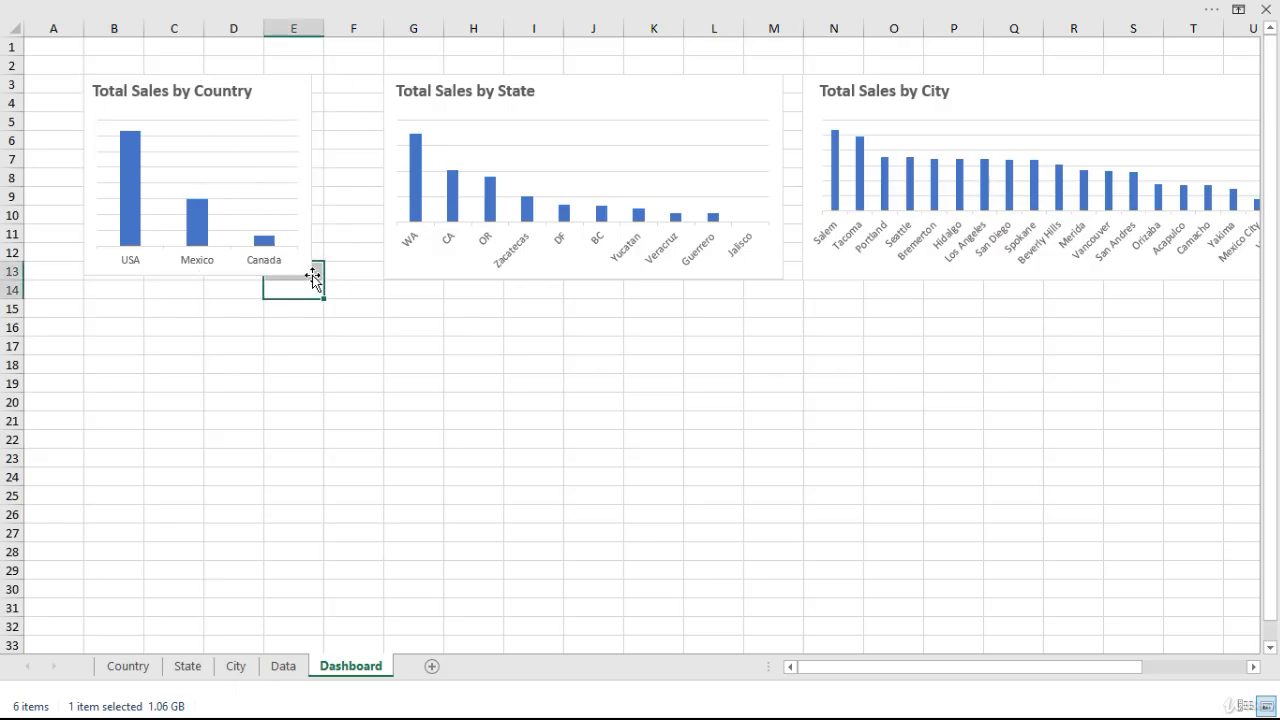
{"action": "left_click", "coordinate": [293, 258]}
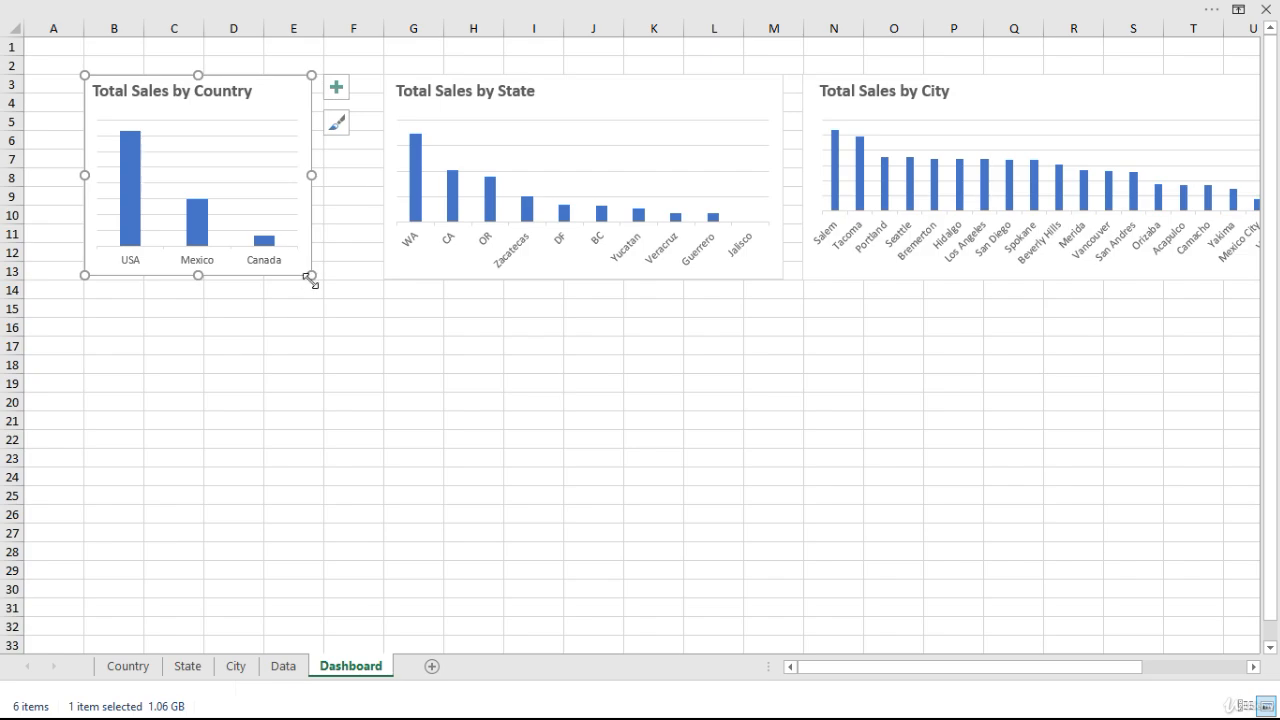
{"action": "left_click_drag", "start_coordinate": [309, 279], "coordinate": [282, 277]}
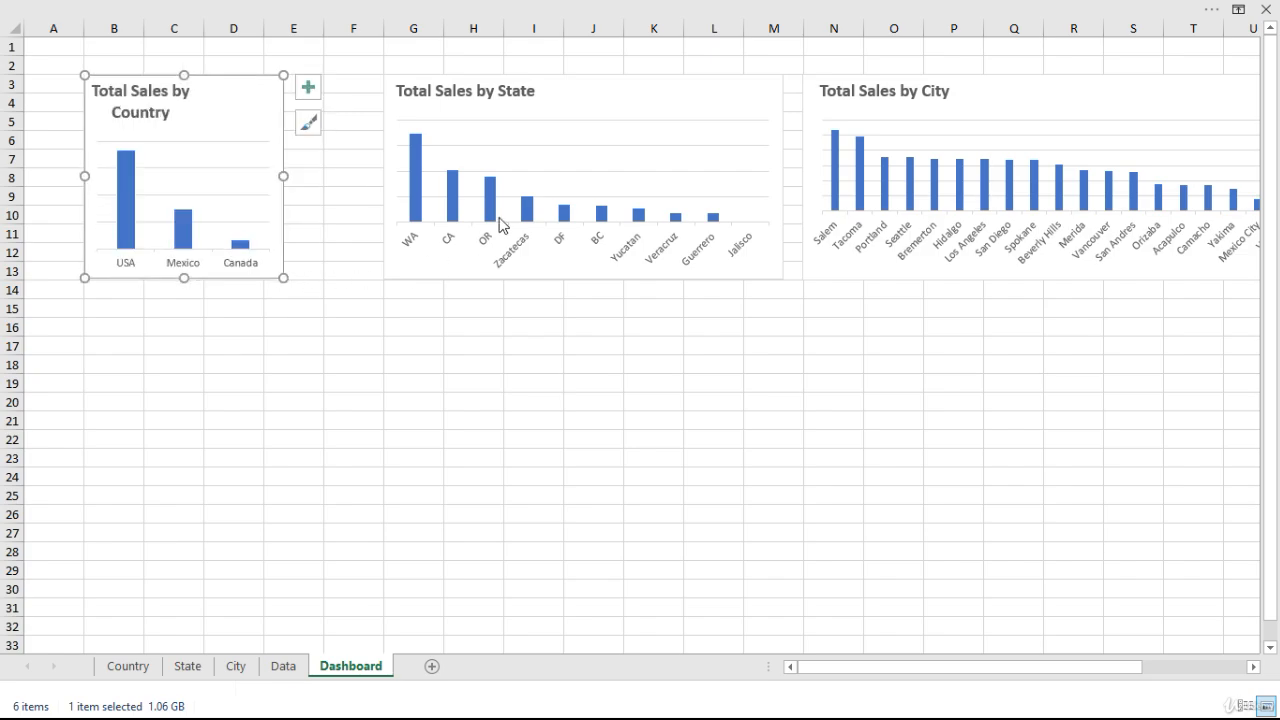
Move the State chart beside the Country chart and the City chart beside the State chart, keeping all three in one row.
{"action": "left_click", "coordinate": [594, 106]}
{"action": "left_click_drag", "start_coordinate": [594, 106], "coordinate": [500, 101]}
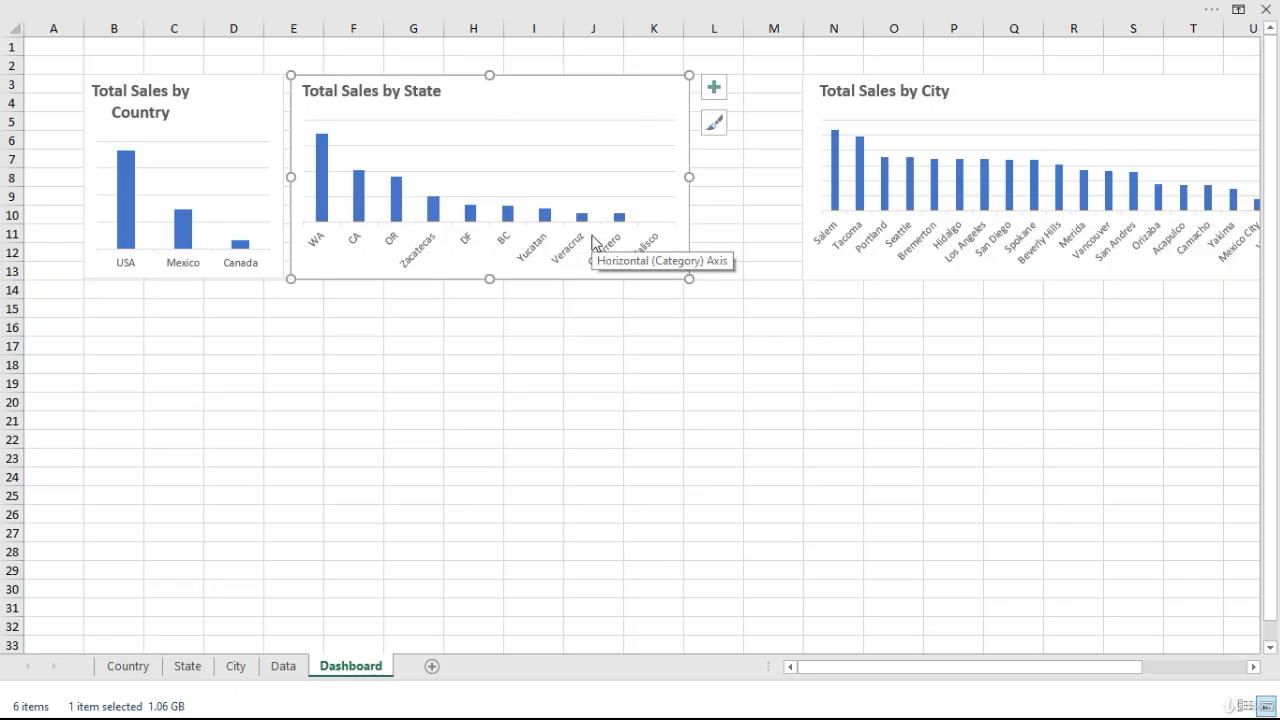
{"action": "left_click", "coordinate": [1058, 89]}
{"action": "left_click_drag", "start_coordinate": [1058, 89], "coordinate": [949, 88]}
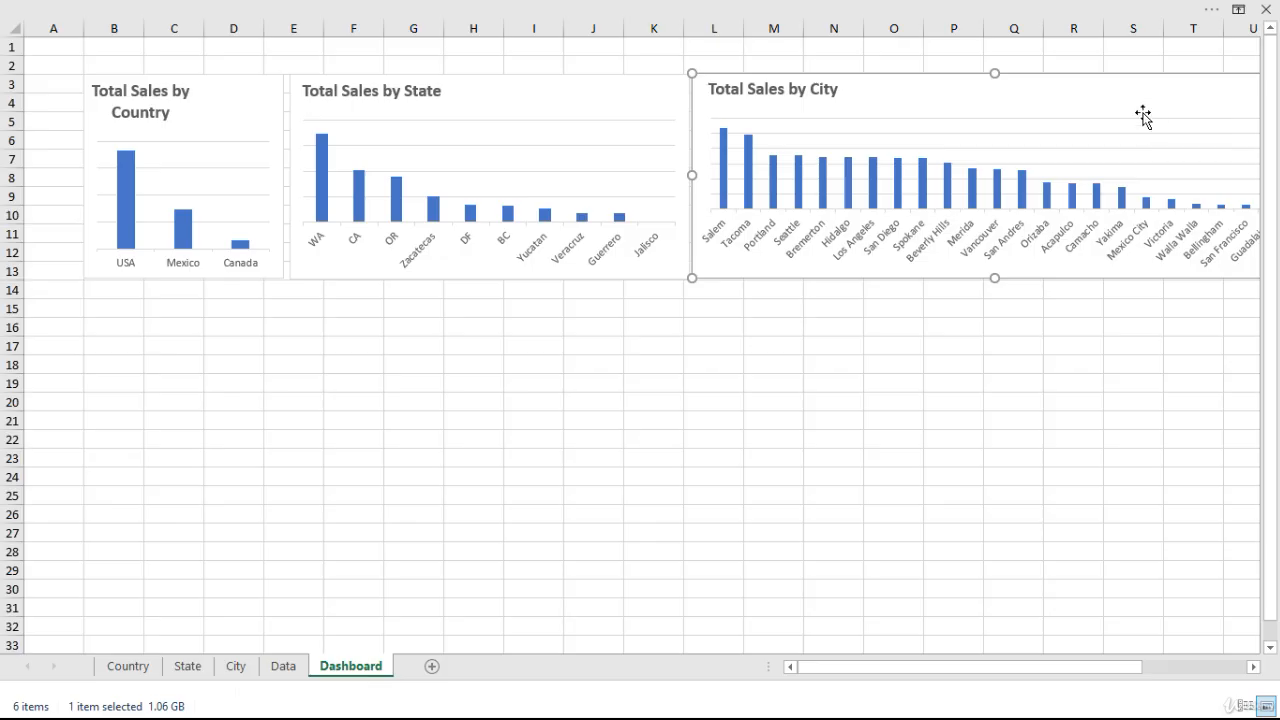
Narrow the Total Sales by City chart and reposition it next to the State chart, spanning columns L to T.
{"action": "left_click_drag", "start_coordinate": [695, 278], "coordinate": [760, 279]}
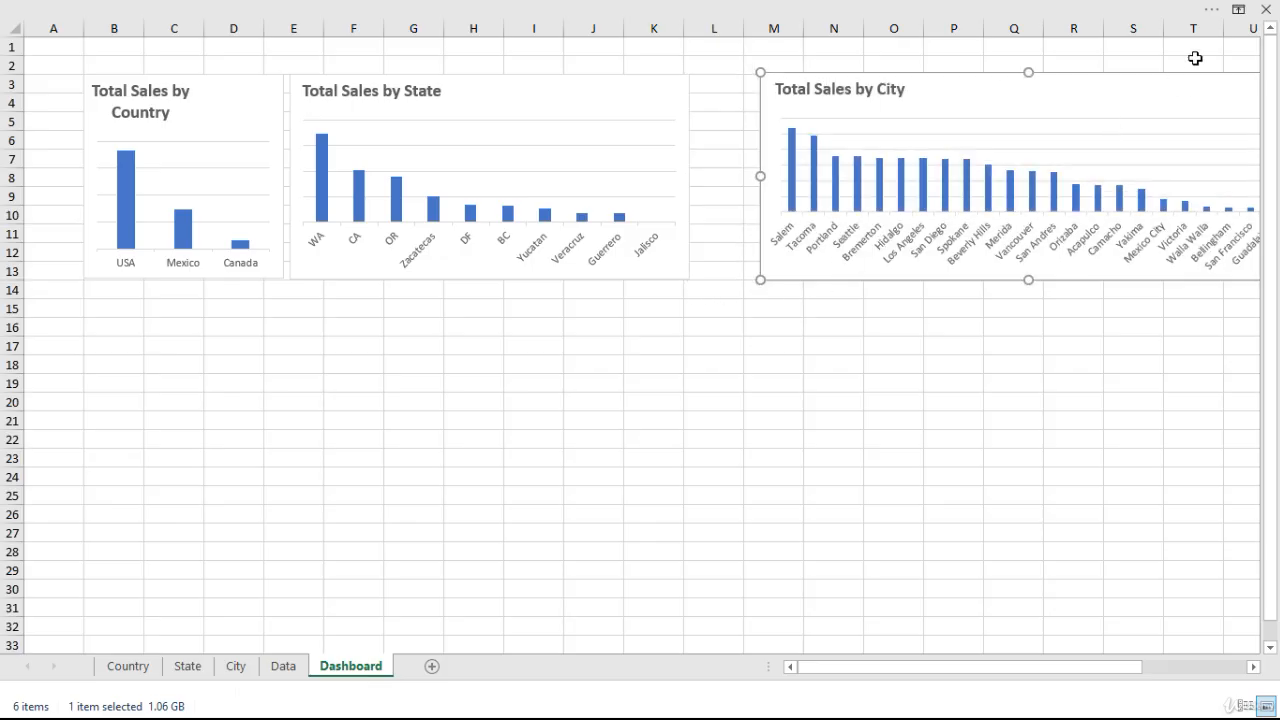
{"action": "left_click_drag", "start_coordinate": [1131, 100], "coordinate": [1067, 97]}
{"action": "left_click_drag", "start_coordinate": [1231, 281], "coordinate": [1239, 286]}
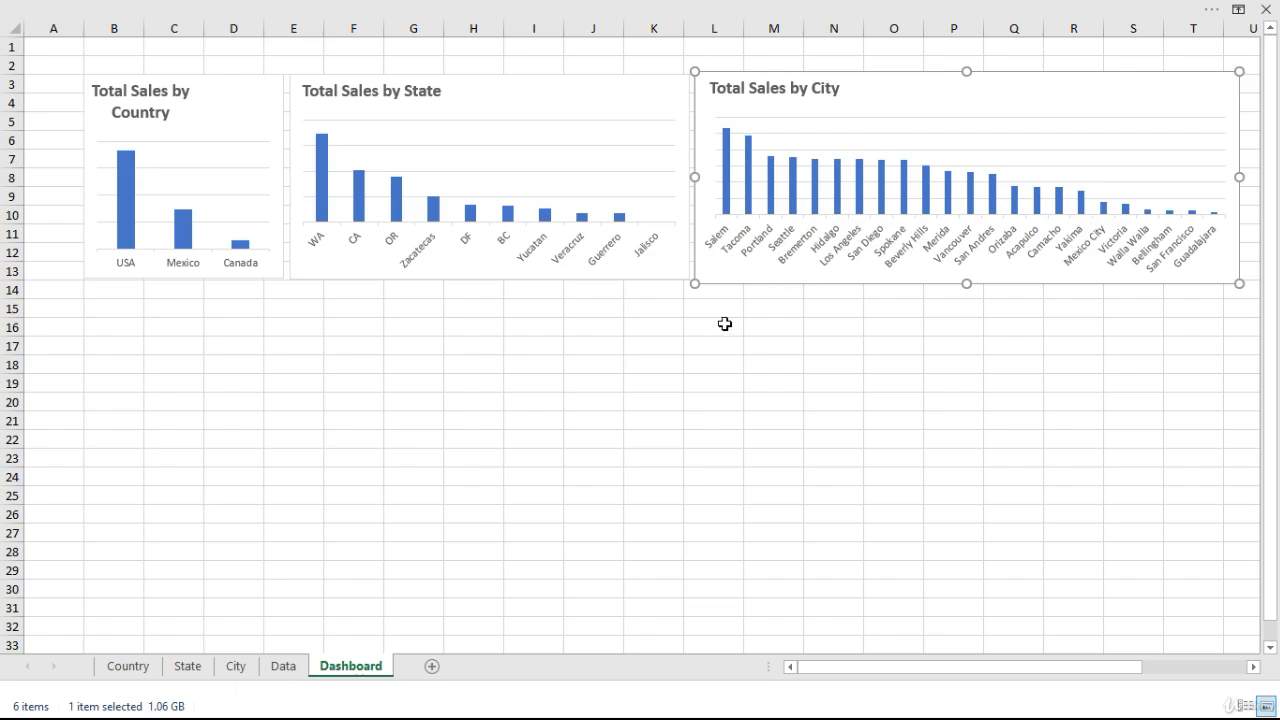
{"action": "left_click", "coordinate": [470, 418]}
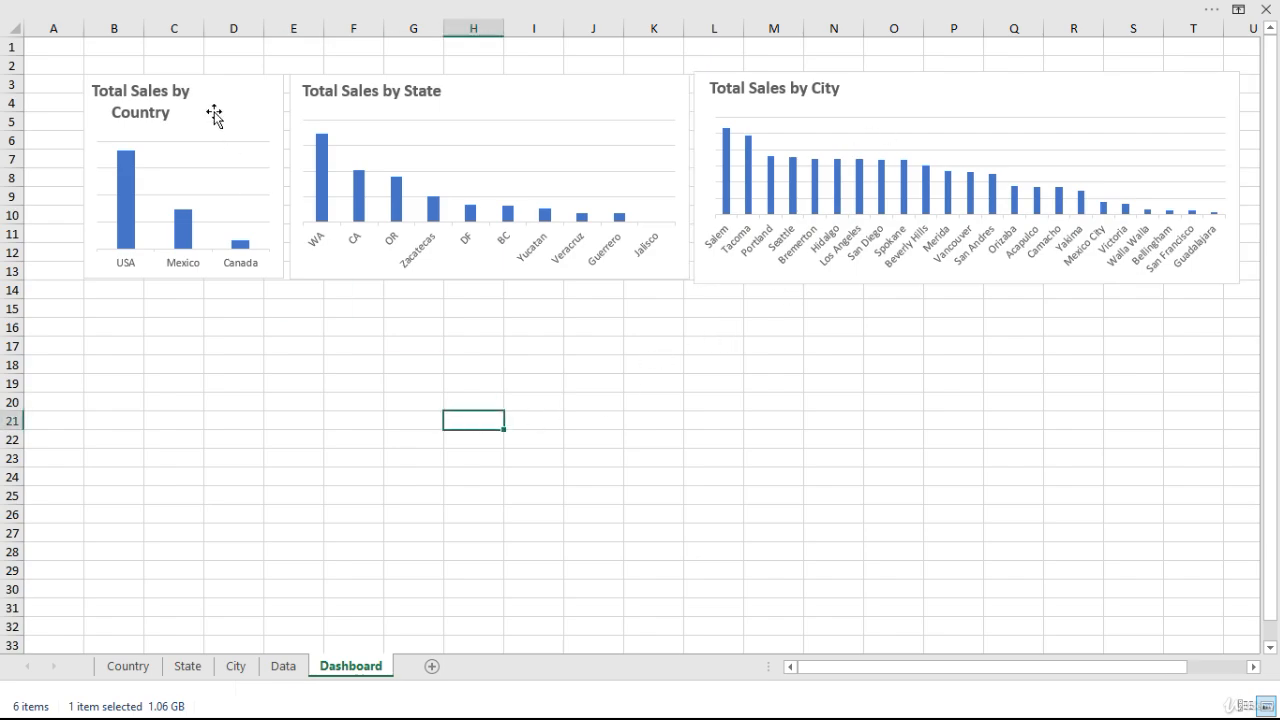
Try to widen the title box of the Total Sales by Country chart.
{"action": "left_click", "coordinate": [162, 103]}
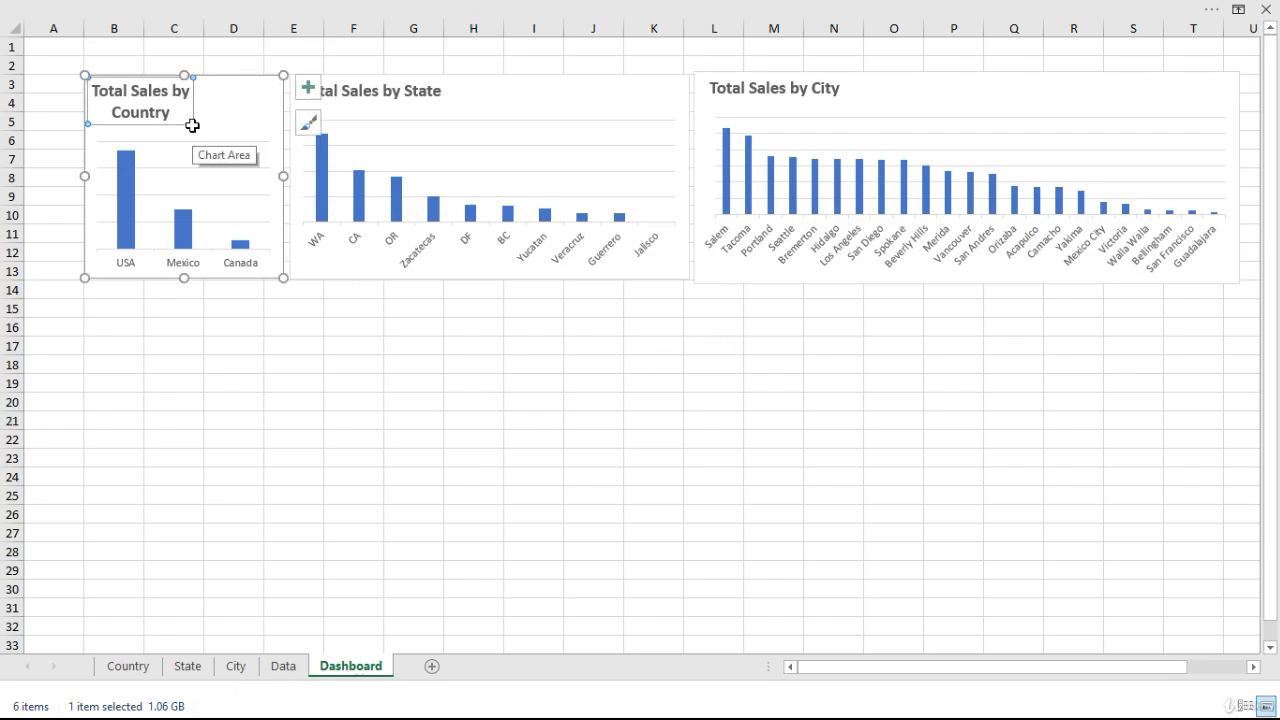
{"action": "left_click", "coordinate": [147, 91]}
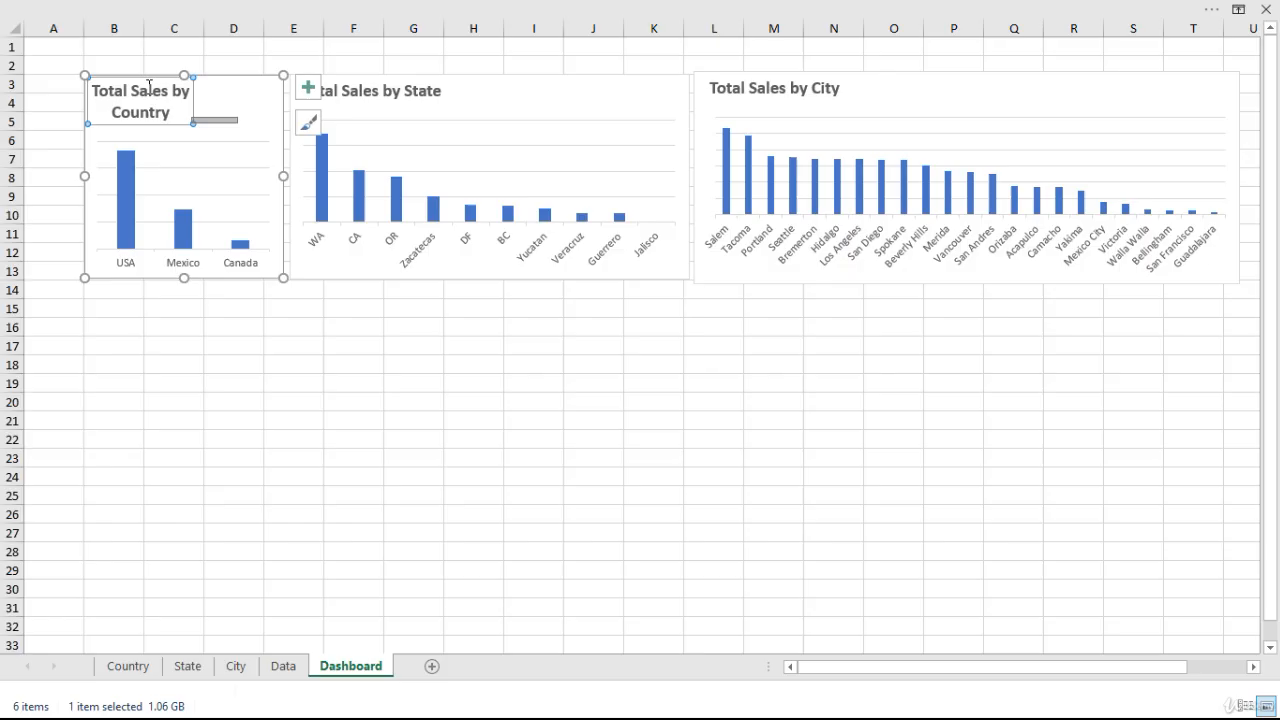
{"action": "left_click", "coordinate": [193, 124]}
{"action": "left_click", "coordinate": [190, 115]}
{"action": "left_click", "coordinate": [606, 195]}
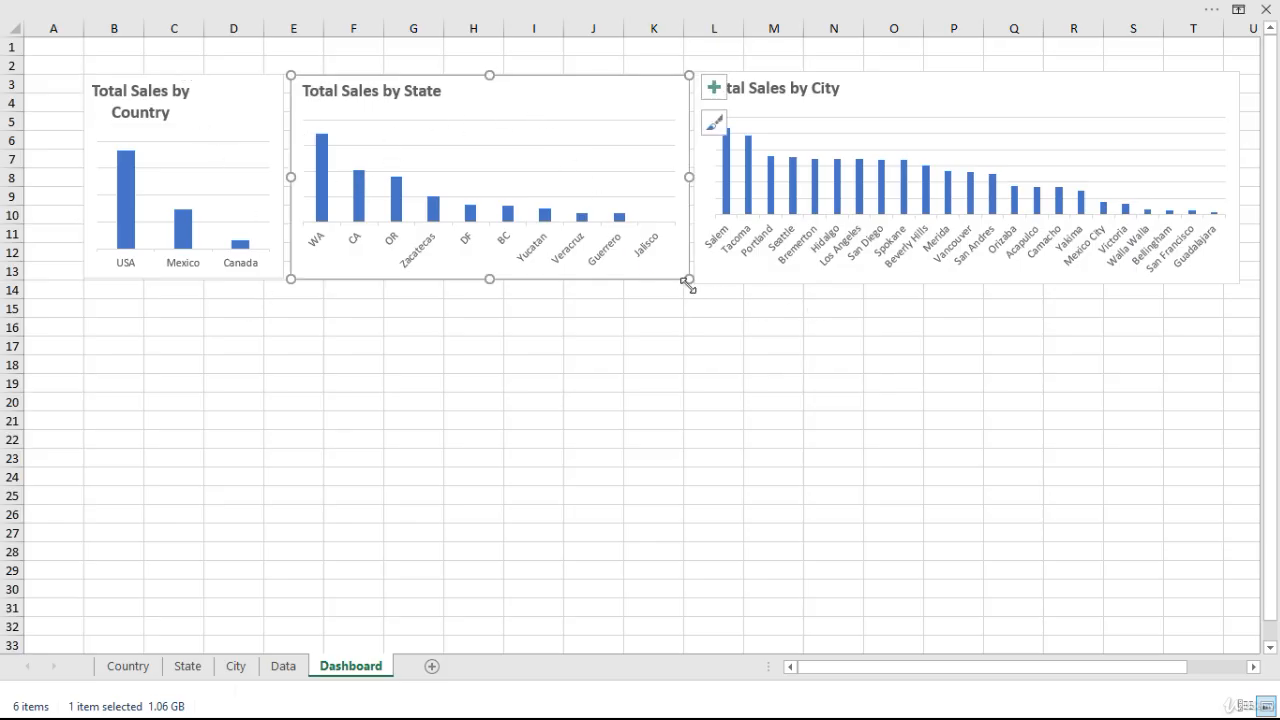
{"action": "left_click", "coordinate": [1111, 106]}
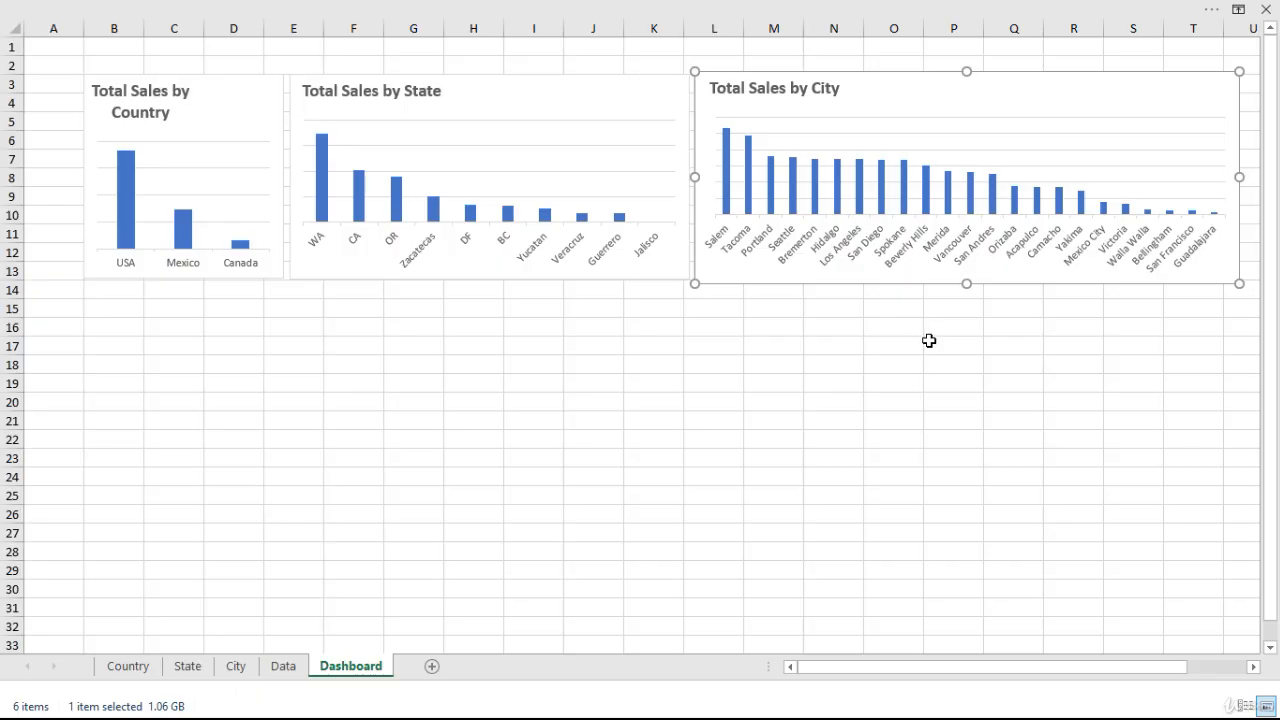
{"action": "left_click", "coordinate": [129, 194]}
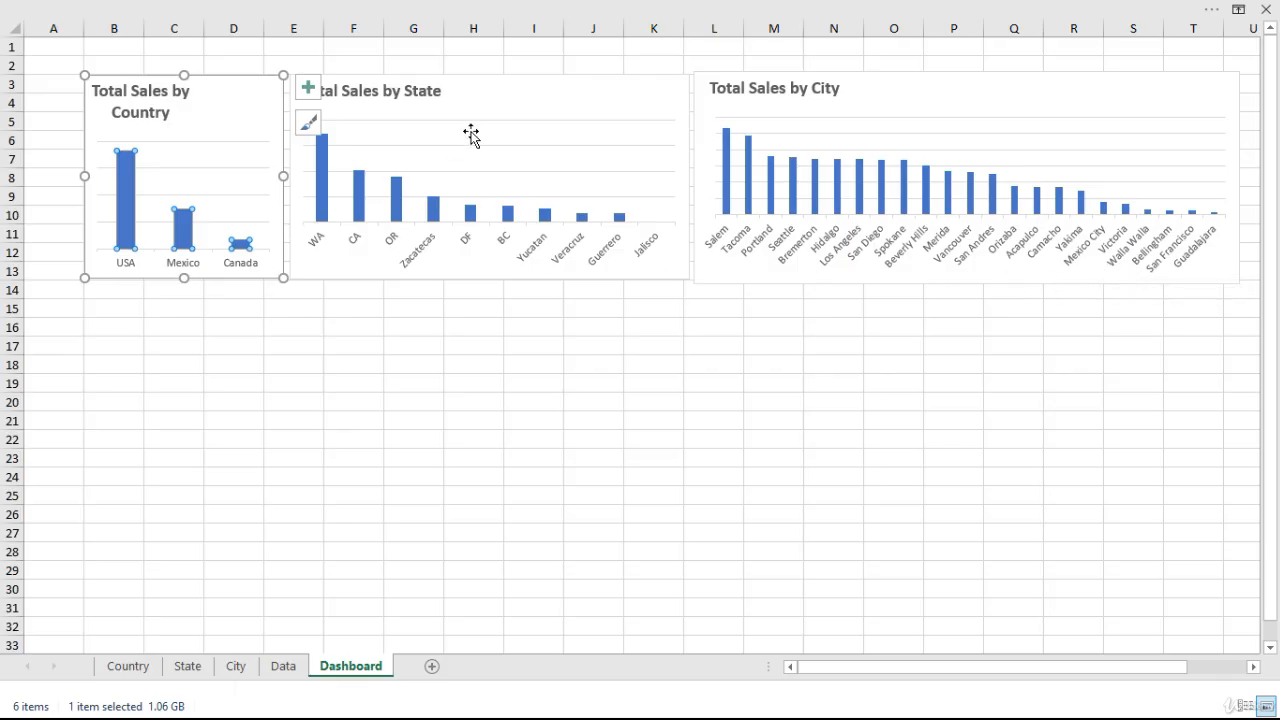
{"action": "left_click", "coordinate": [295, 344]}
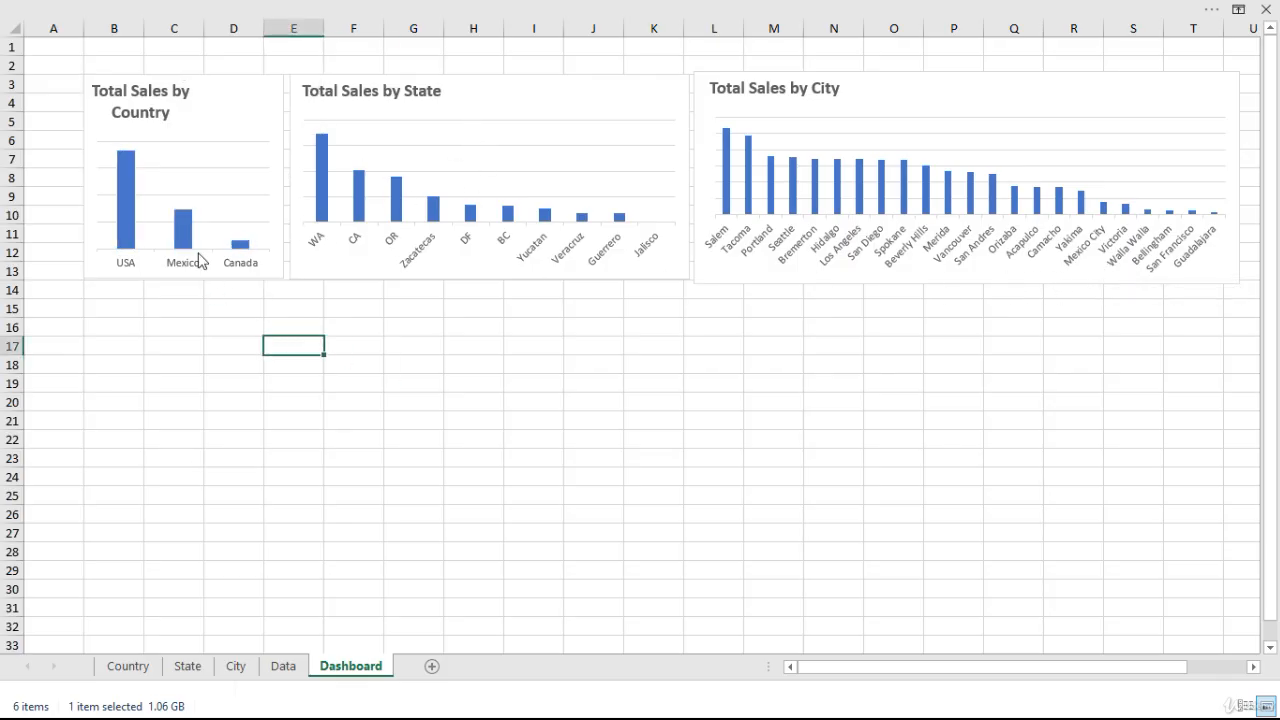
{"action": "left_click", "coordinate": [185, 231]}
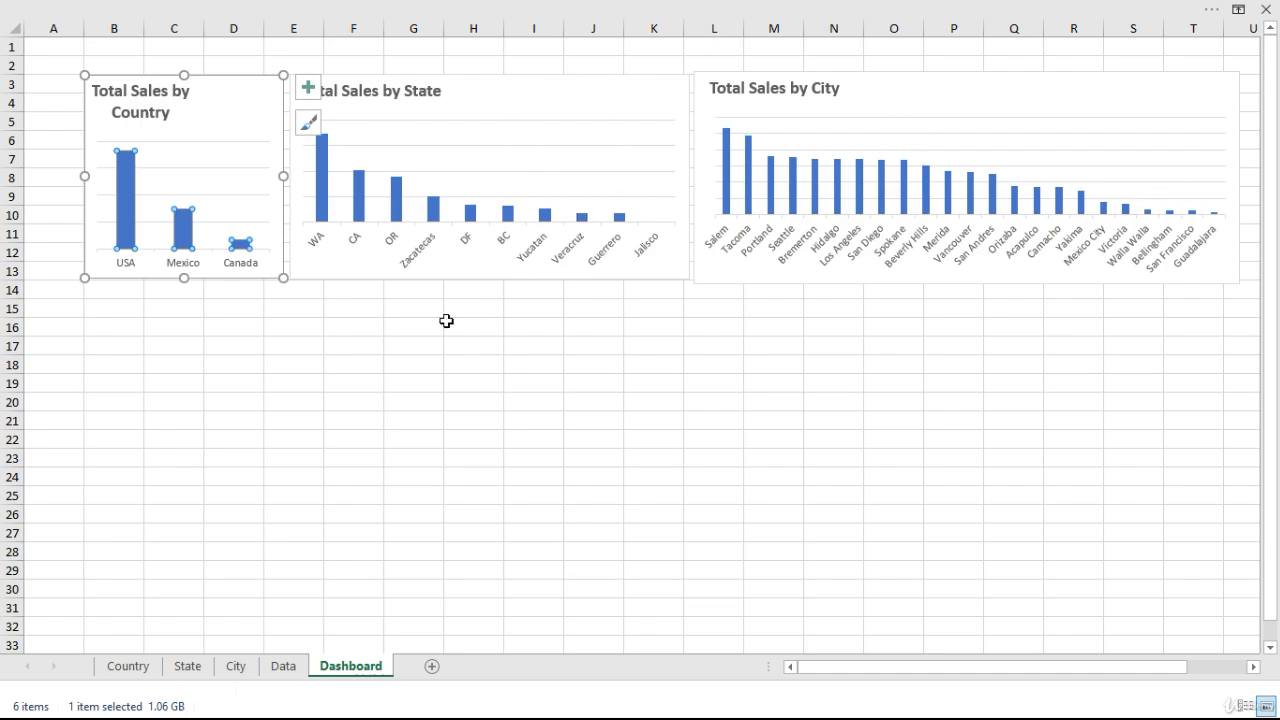
{"action": "left_click", "coordinate": [355, 340]}
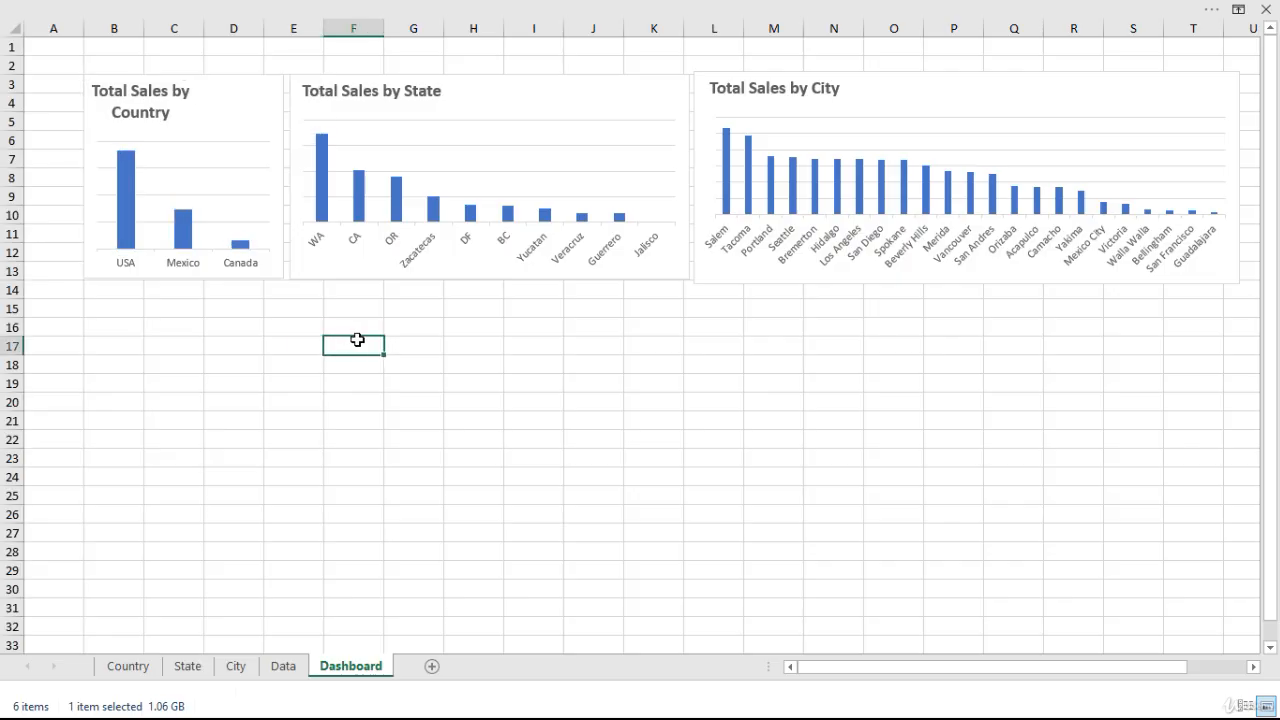
{"action": "left_click", "coordinate": [357, 208]}
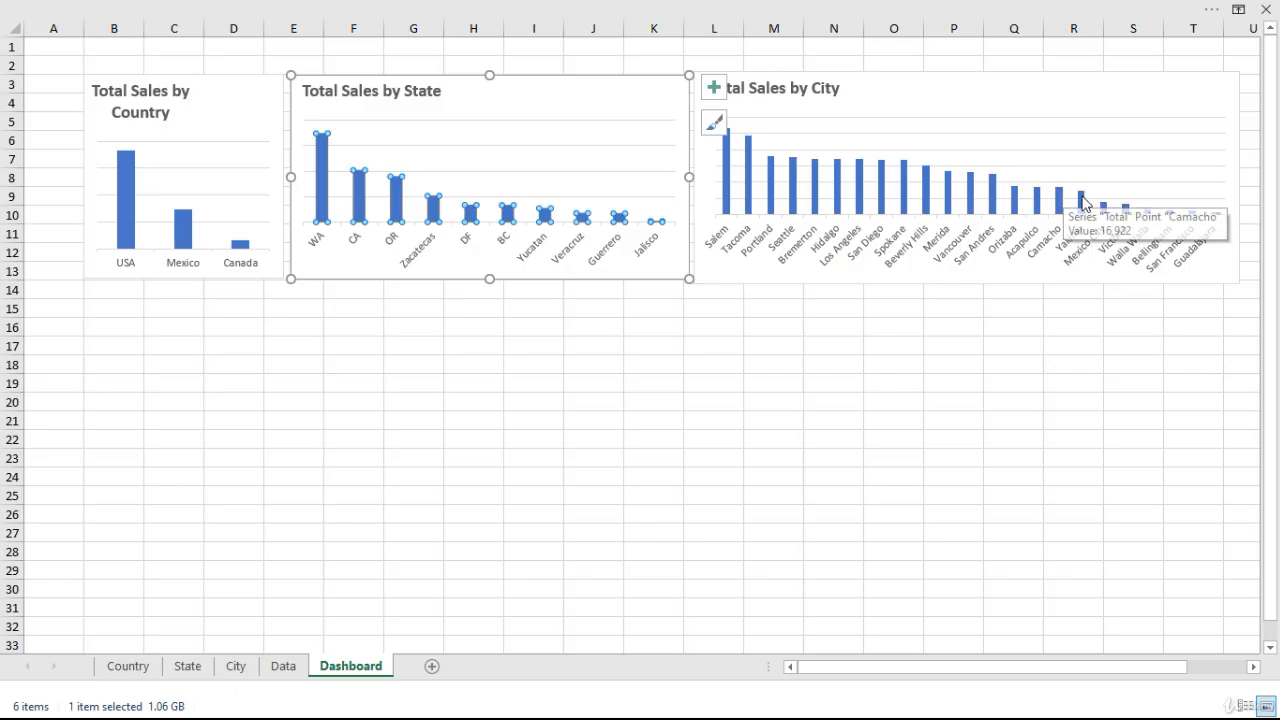
{"action": "left_click", "coordinate": [620, 117]}
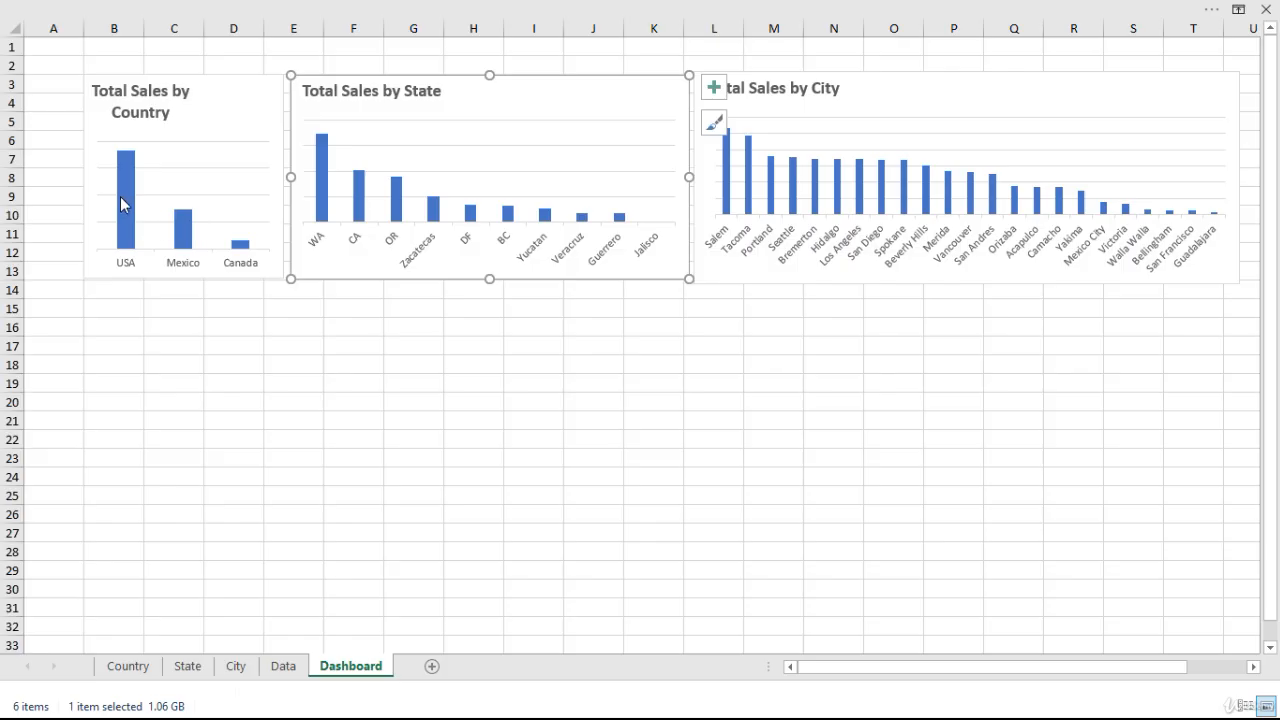
Insert slicers for Country, State and City from the Total Sales by Country chart.
{"action": "mouse_move", "coordinate": [123, 197]}
{"action": "left_click", "coordinate": [255, 119]}
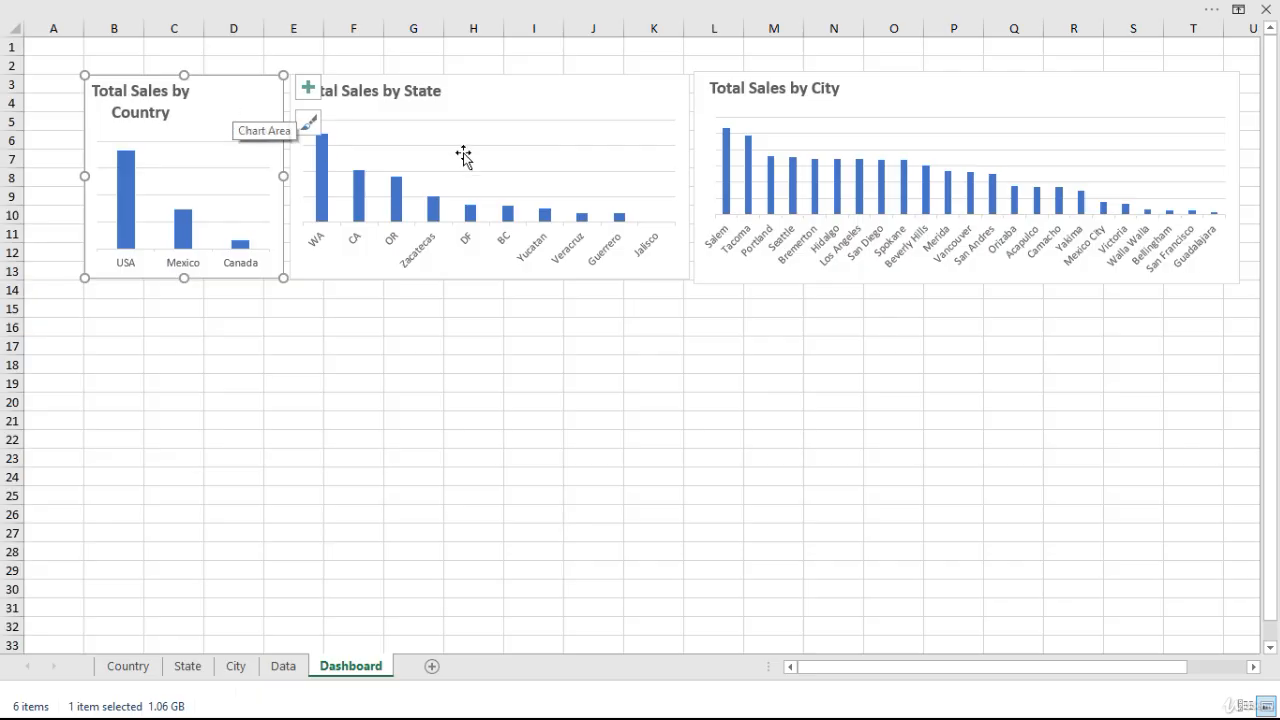
{"action": "key", "text": "alt"}
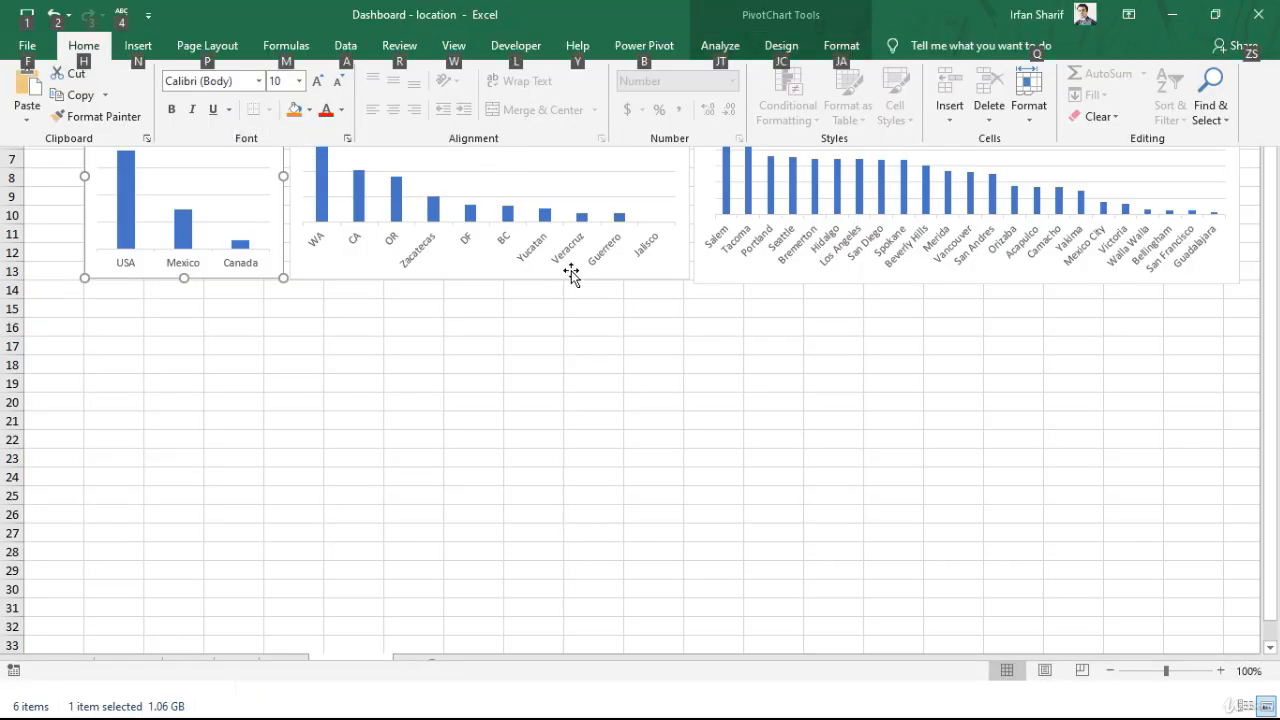
{"action": "left_click", "coordinate": [722, 47]}
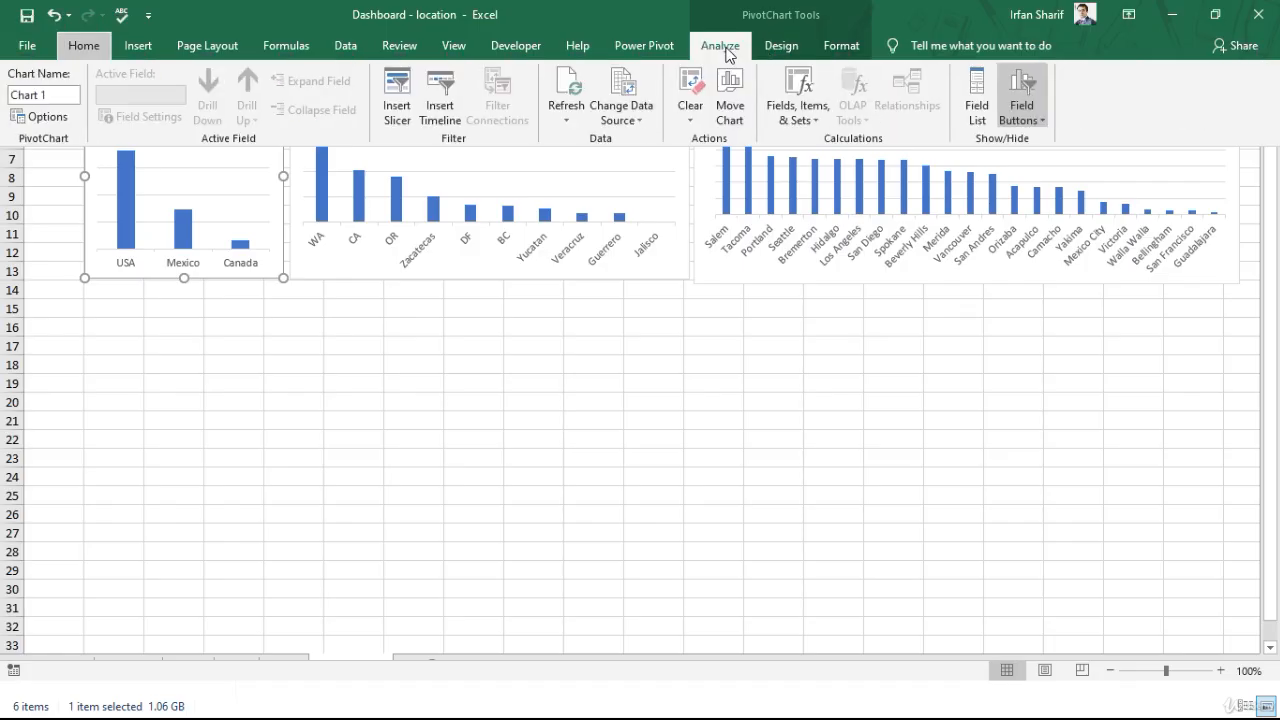
{"action": "left_click", "coordinate": [397, 100]}
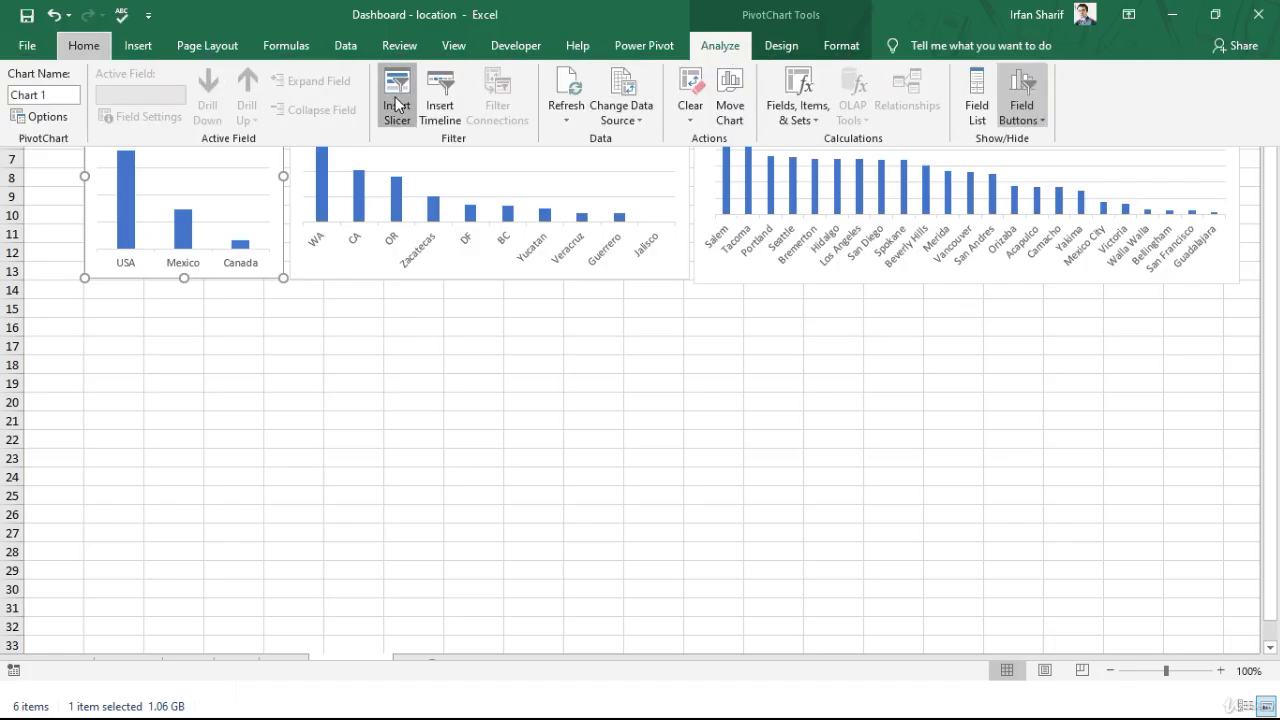
{"action": "left_click_drag", "start_coordinate": [677, 79], "coordinate": [590, 108]}
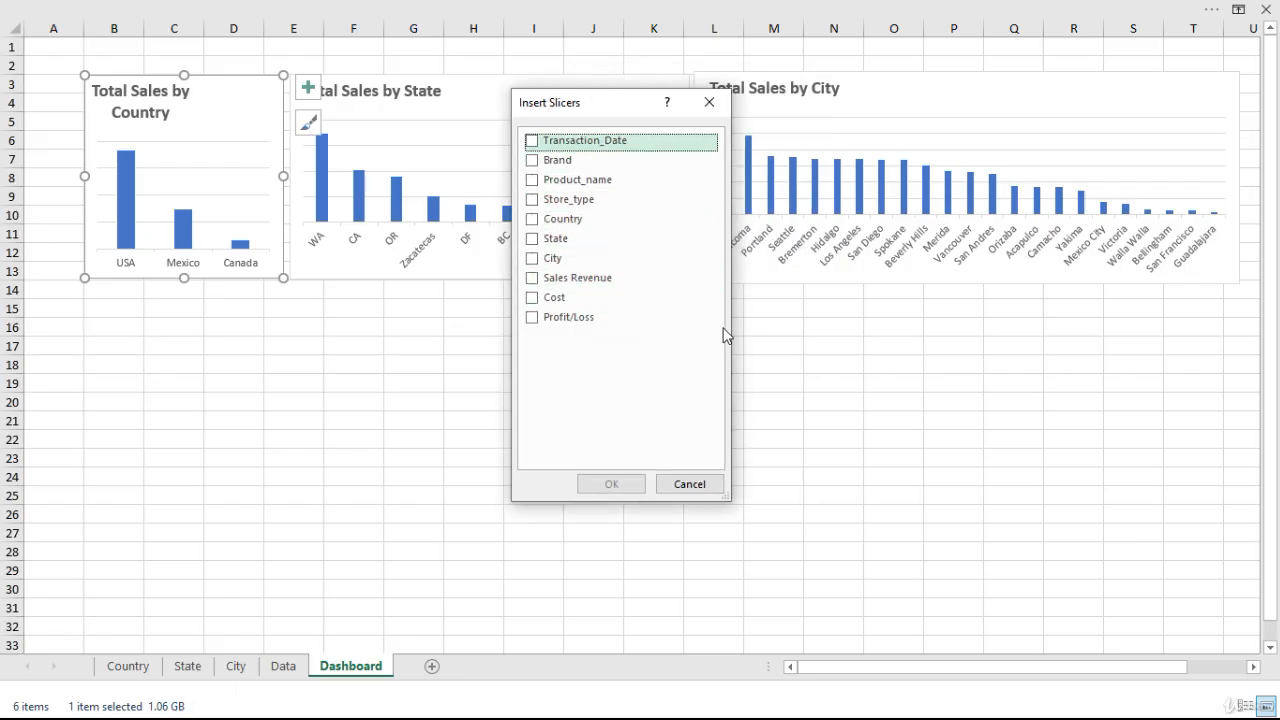
{"action": "left_click", "coordinate": [533, 227]}
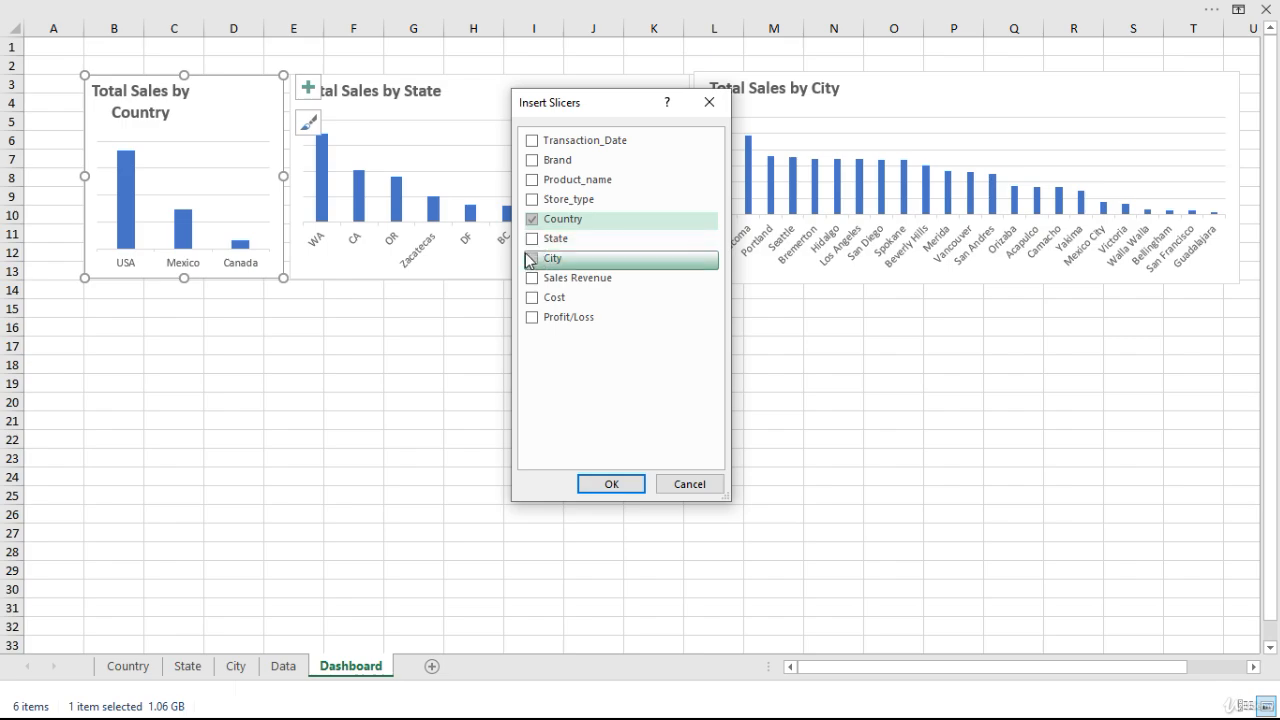
{"action": "left_click", "coordinate": [531, 240]}
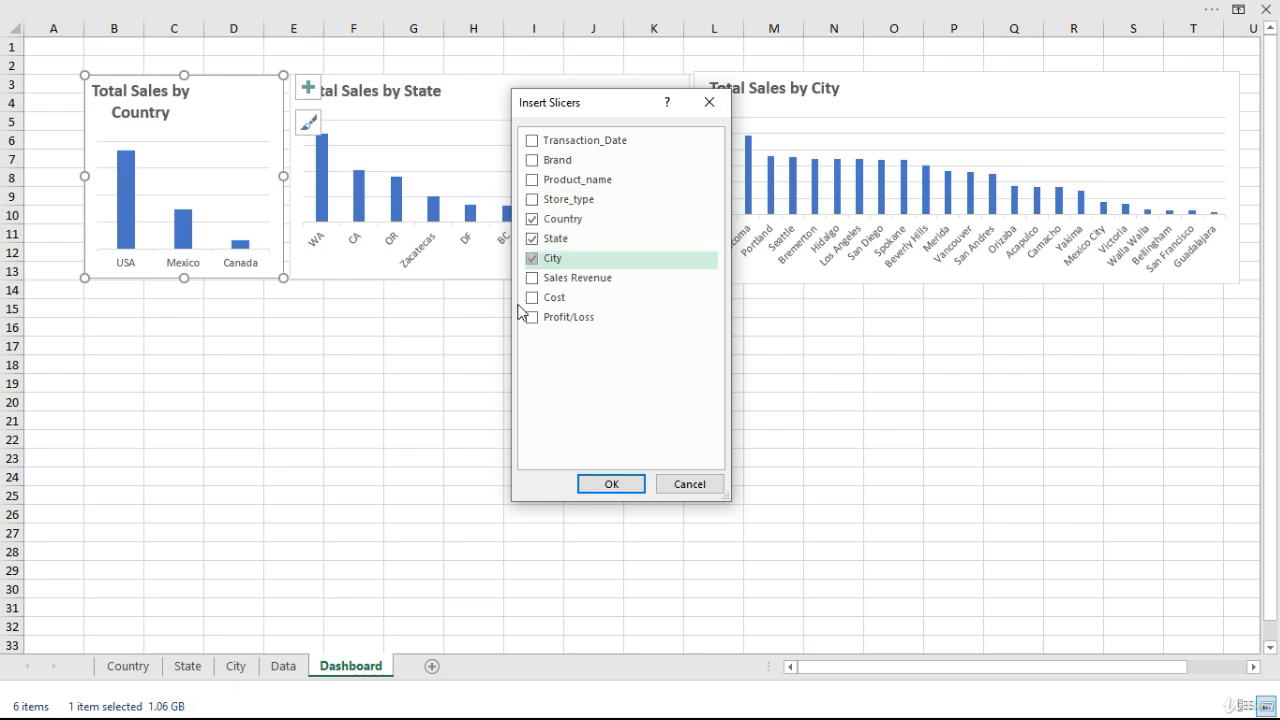
{"action": "left_click", "coordinate": [638, 486]}
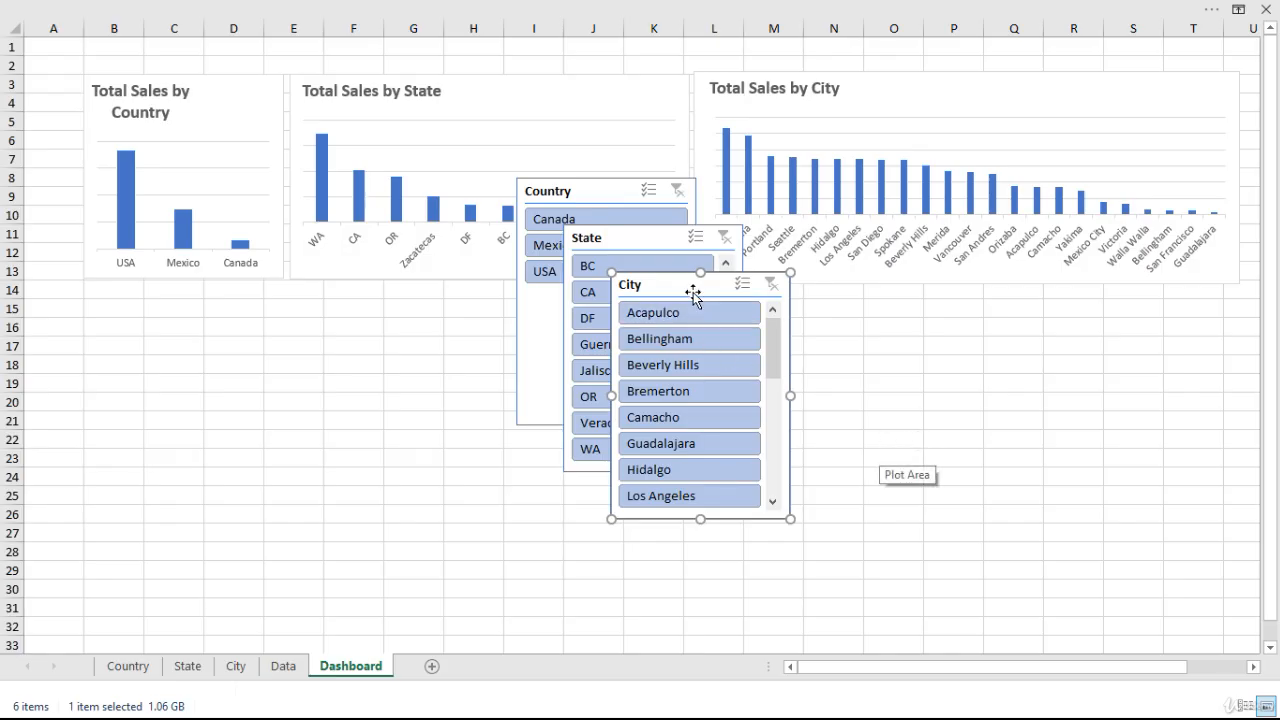
Spread the overlapping City, State and Country slicers apart on the Dashboard sheet.
{"action": "left_click_drag", "start_coordinate": [691, 289], "coordinate": [792, 280]}
{"action": "left_click_drag", "start_coordinate": [669, 240], "coordinate": [710, 382]}
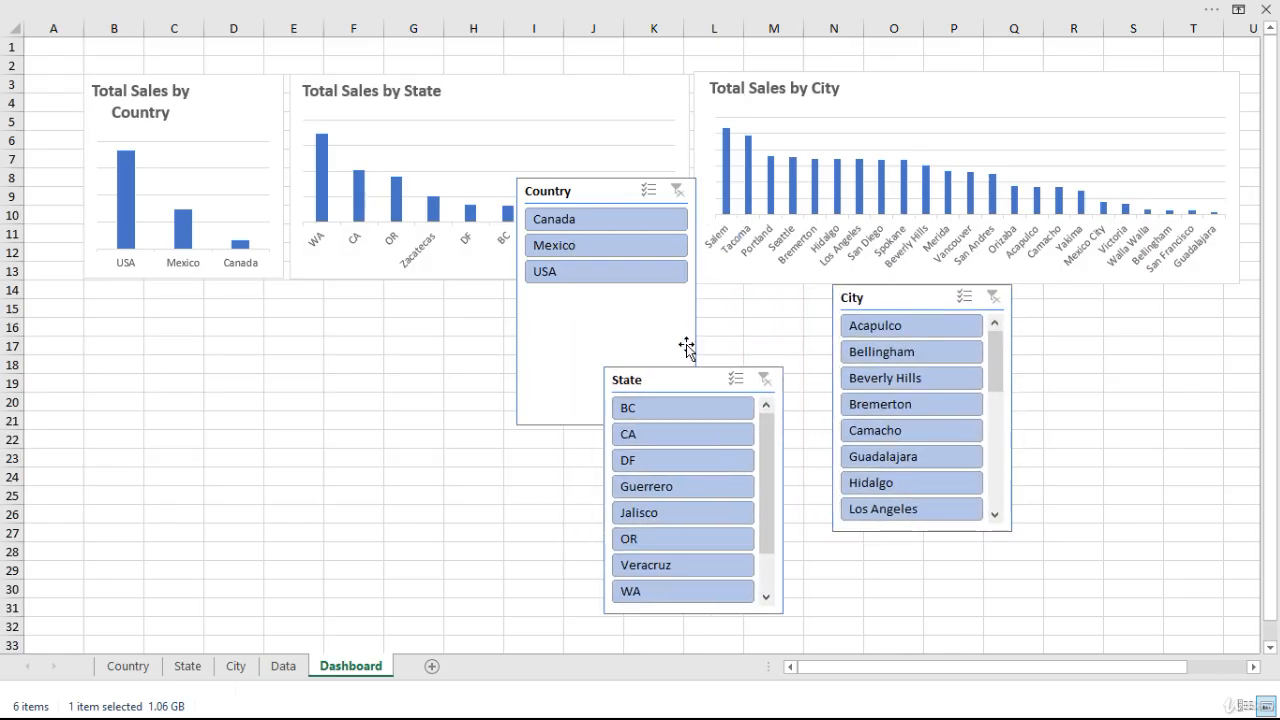
{"action": "left_click", "coordinate": [588, 191]}
{"action": "left_click_drag", "start_coordinate": [588, 191], "coordinate": [530, 160]}
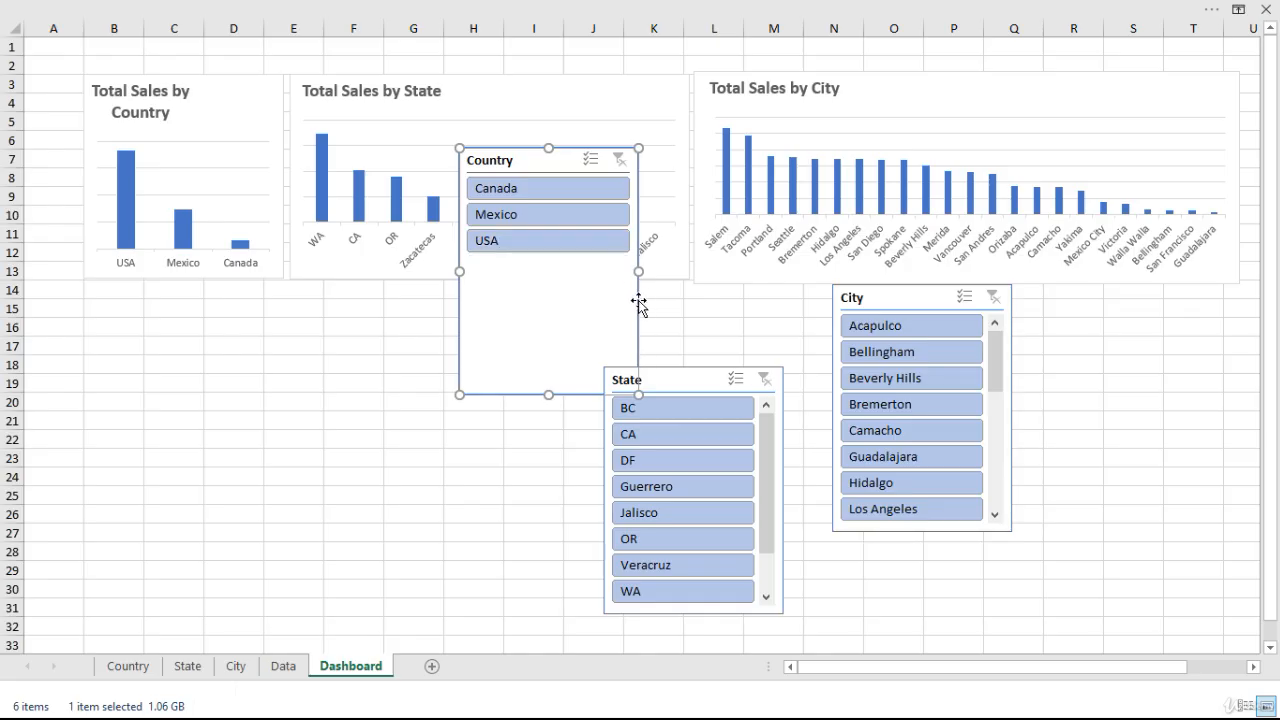
Shrink the Country slicer to fit its three items and place it over cell A1, spanning rows 1 to 6.
{"action": "left_click_drag", "start_coordinate": [637, 271], "coordinate": [544, 346]}
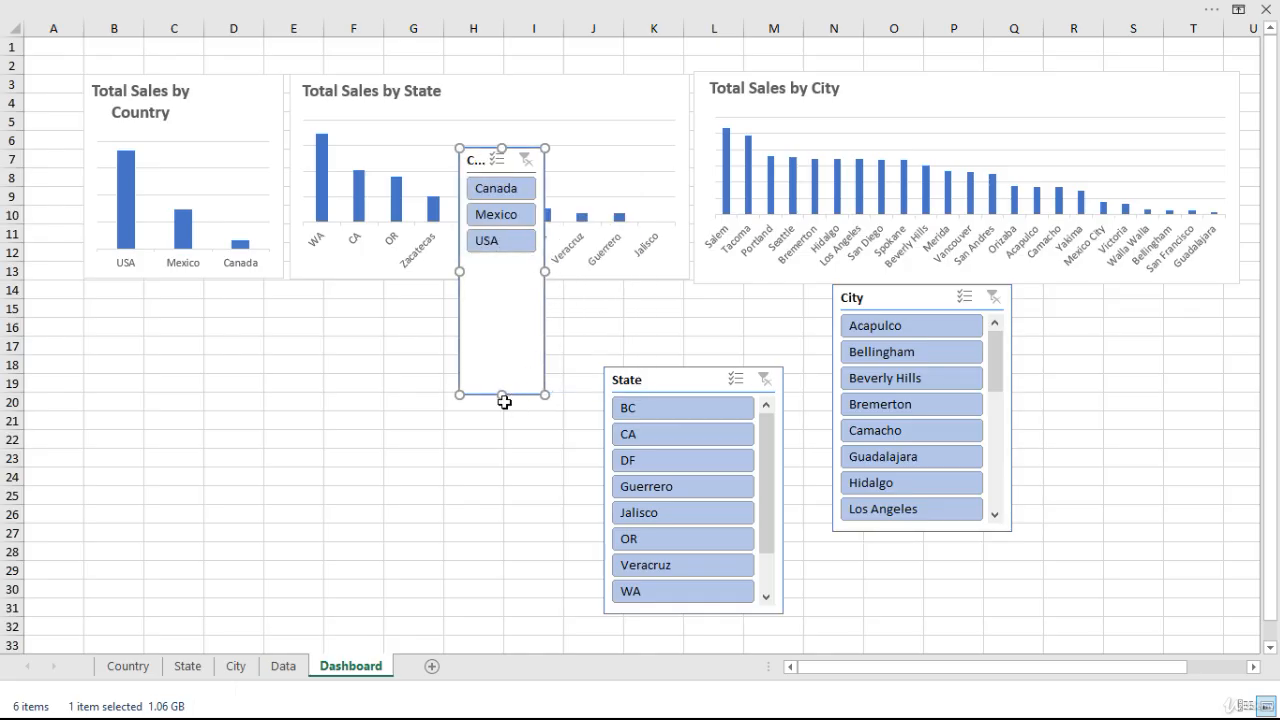
{"action": "left_click_drag", "start_coordinate": [501, 396], "coordinate": [502, 264]}
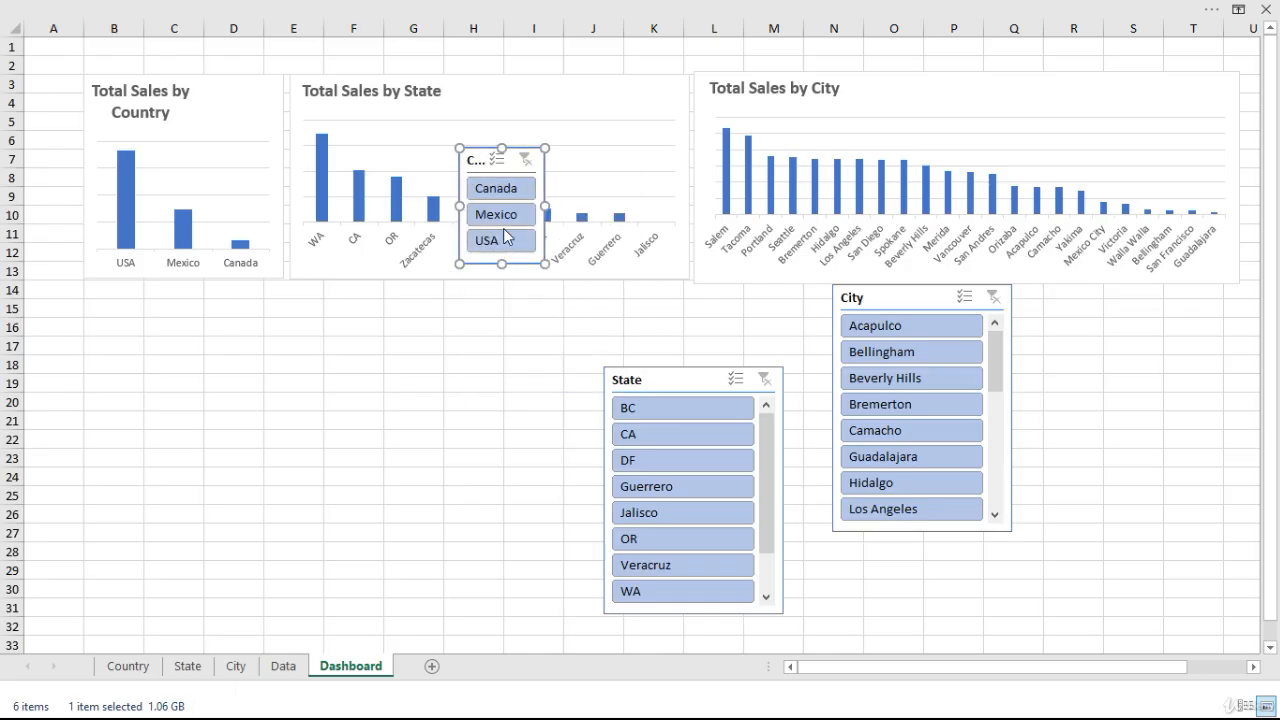
{"action": "left_click_drag", "start_coordinate": [476, 160], "coordinate": [38, 49]}
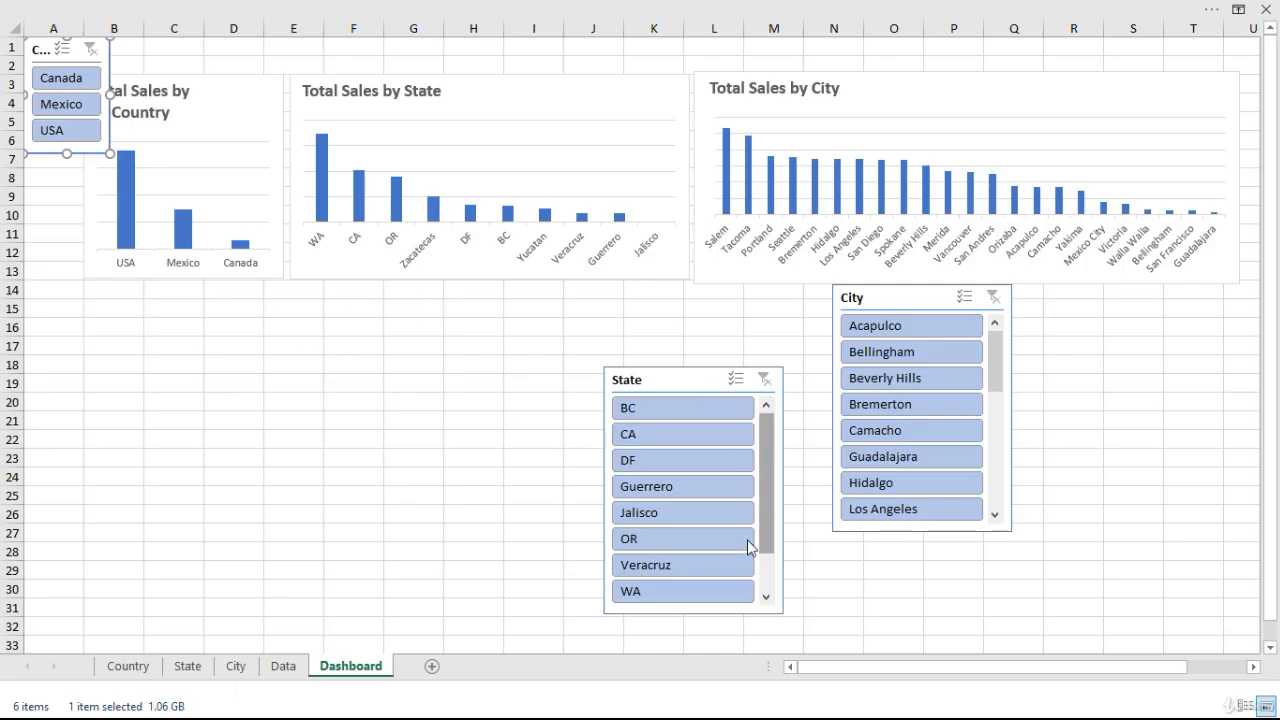
Narrow the State slicer and place it directly beneath the Country slicer, matching the Country slicer's width.
{"action": "left_click", "coordinate": [699, 389]}
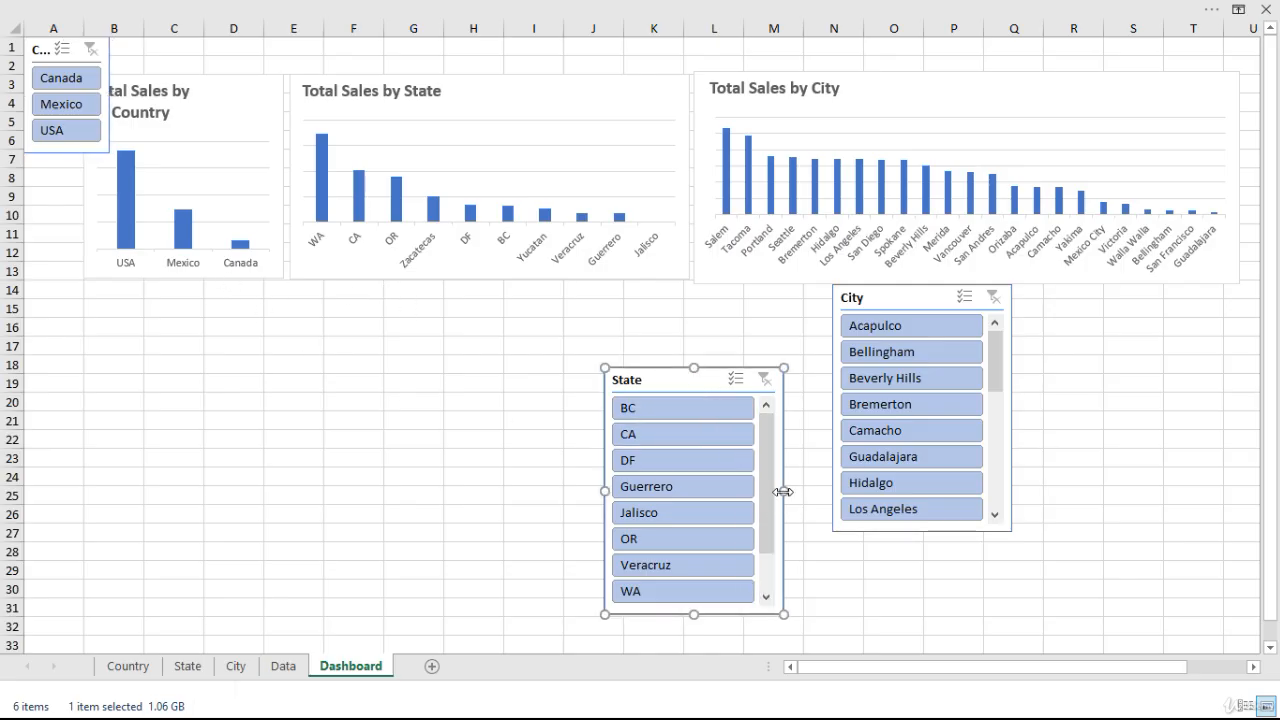
{"action": "left_click_drag", "start_coordinate": [782, 491], "coordinate": [686, 477]}
{"action": "left_click_drag", "start_coordinate": [617, 374], "coordinate": [519, 362]}
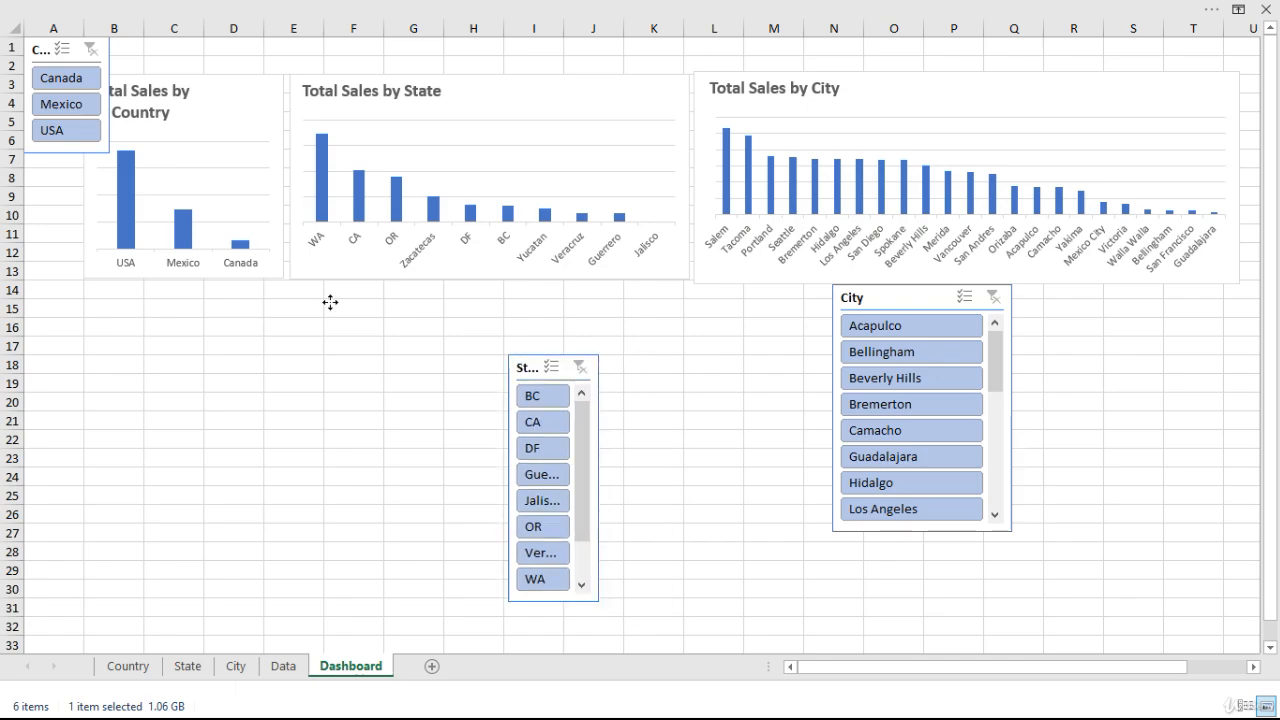
{"action": "left_click_drag", "start_coordinate": [330, 302], "coordinate": [41, 162]}
{"action": "left_click_drag", "start_coordinate": [115, 275], "coordinate": [109, 273]}
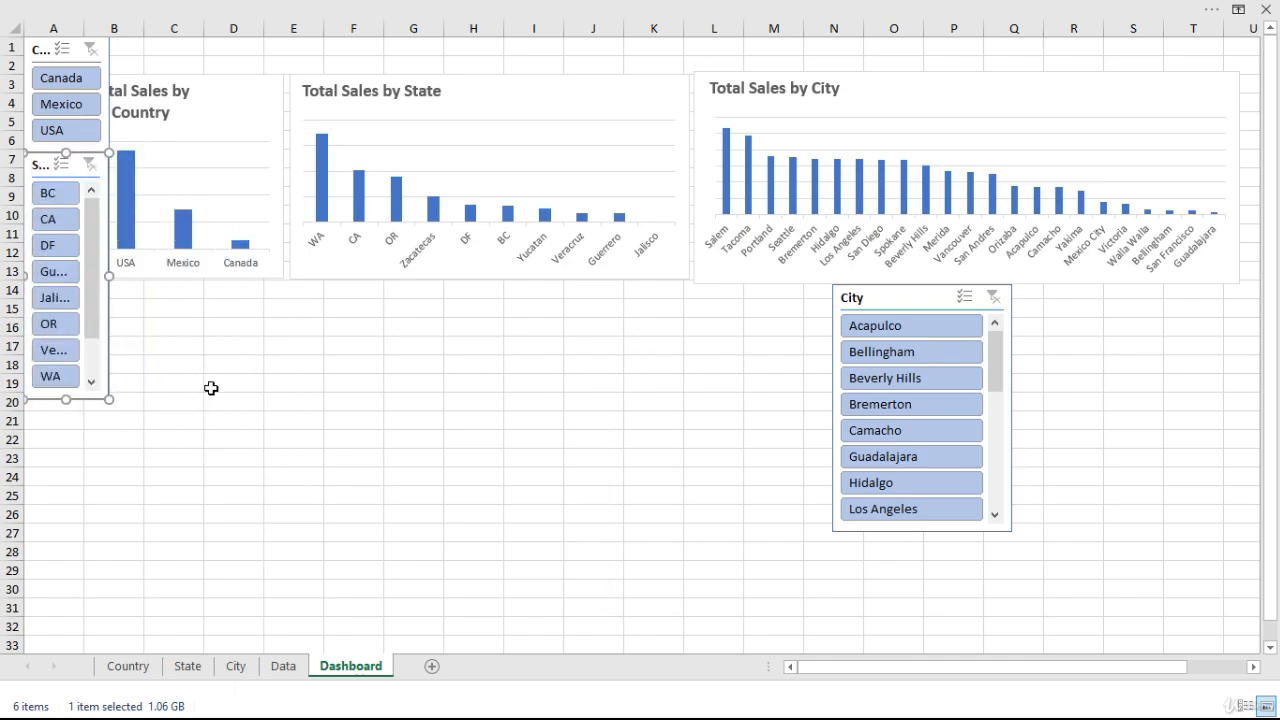
Narrow the City slicer and place it directly beneath the State slicer, spanning rows 20 to 33, slightly wider than the State slicer.
{"action": "left_click", "coordinate": [903, 296]}
{"action": "left_click_drag", "start_coordinate": [1009, 408], "coordinate": [926, 409]}
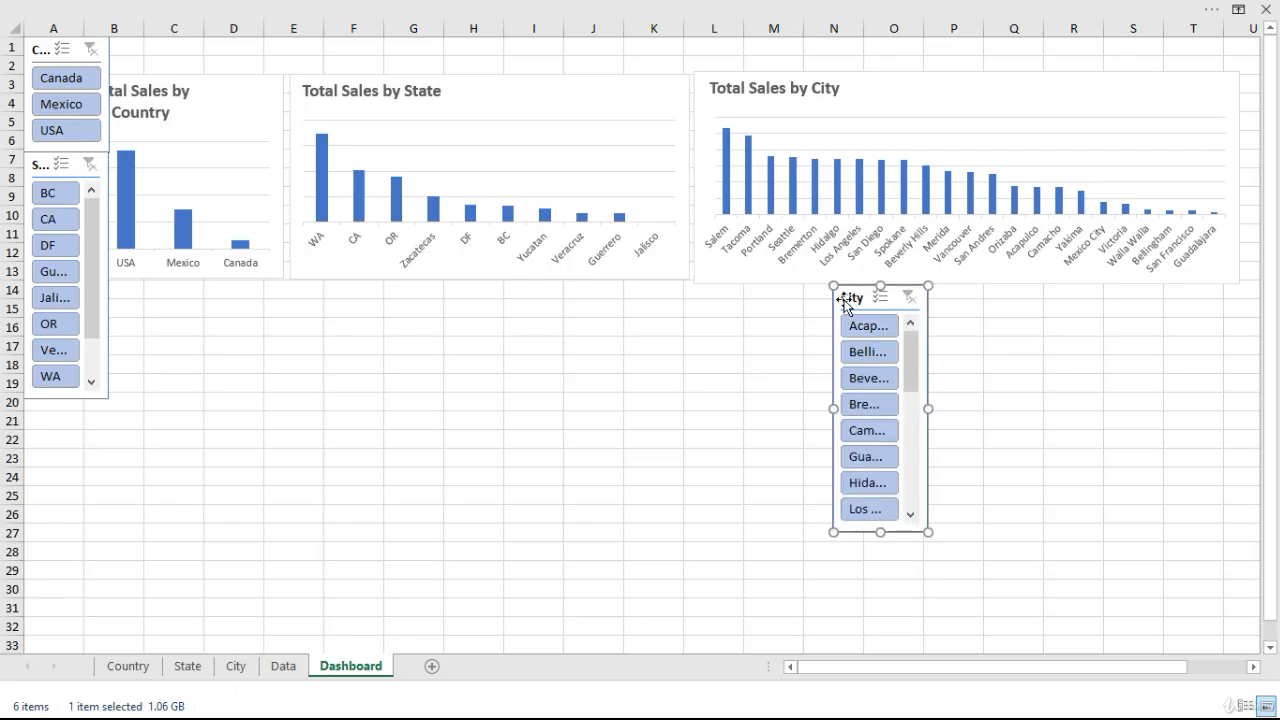
{"action": "left_click_drag", "start_coordinate": [851, 296], "coordinate": [38, 414]}
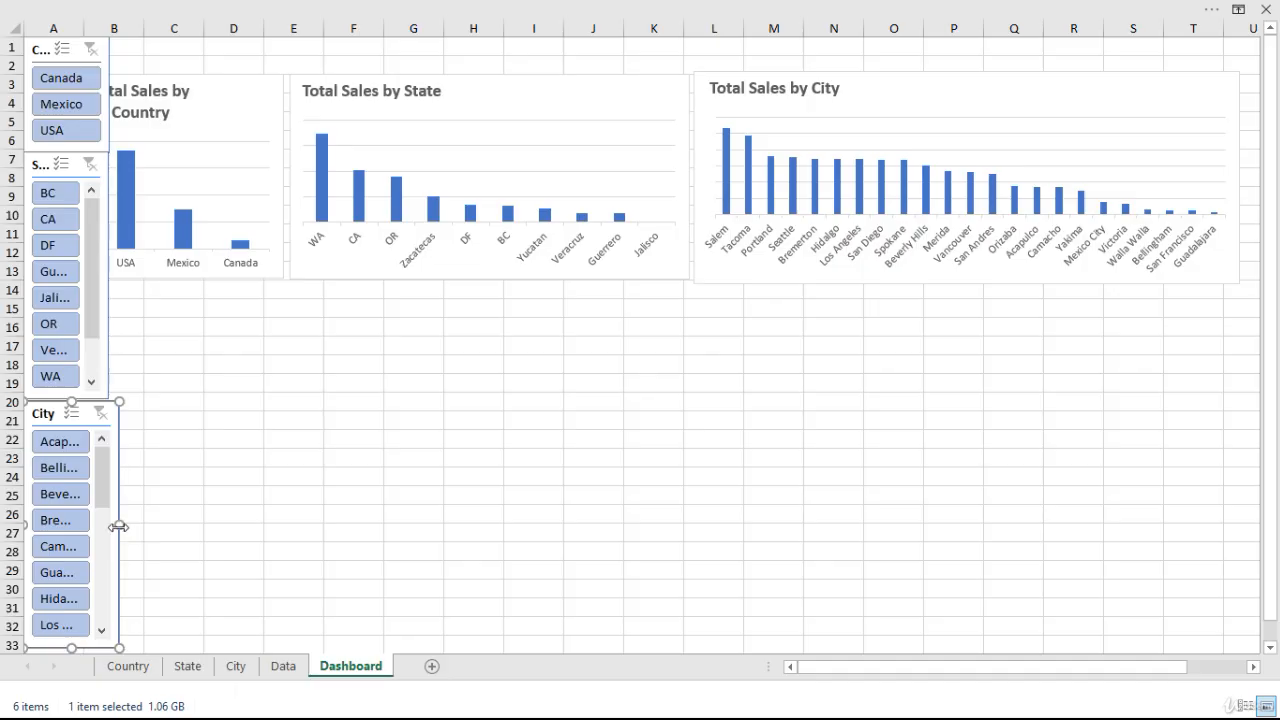
{"action": "left_click_drag", "start_coordinate": [118, 527], "coordinate": [124, 525]}
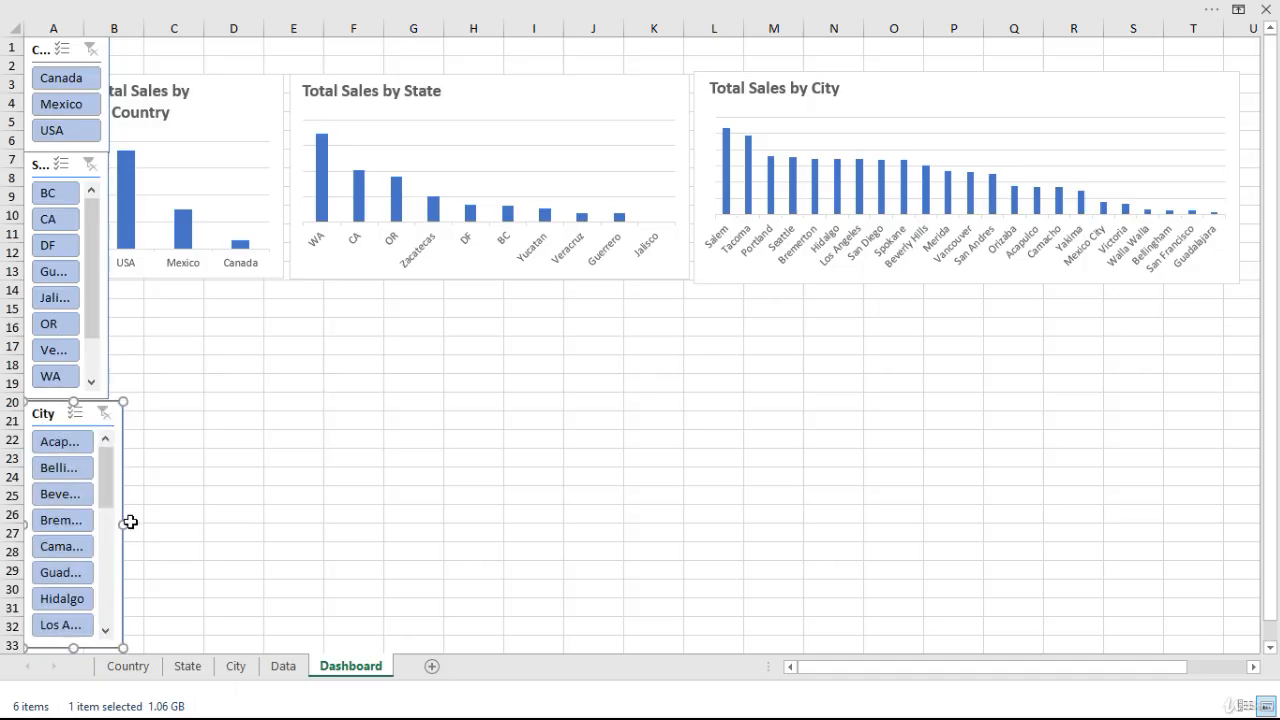
Widen the State and Country slicers to match the width of the City slicer below them.
{"action": "left_click", "coordinate": [31, 190]}
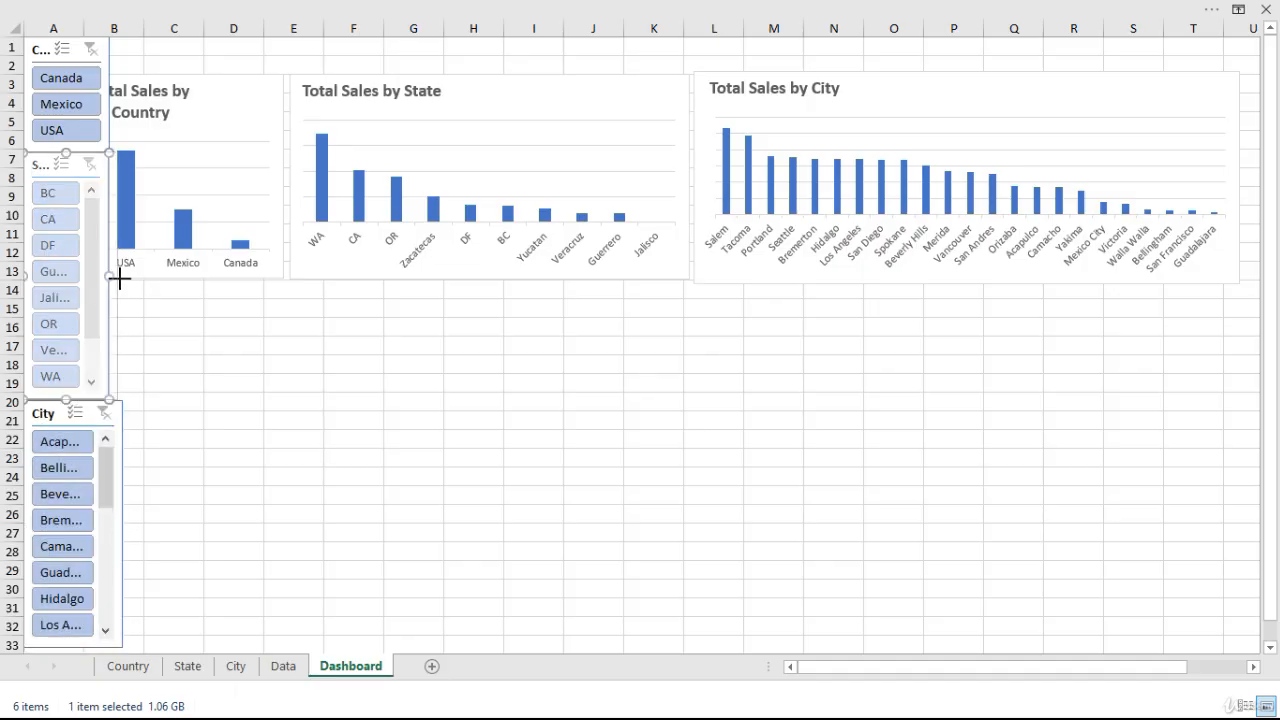
{"action": "left_click_drag", "start_coordinate": [119, 280], "coordinate": [123, 277]}
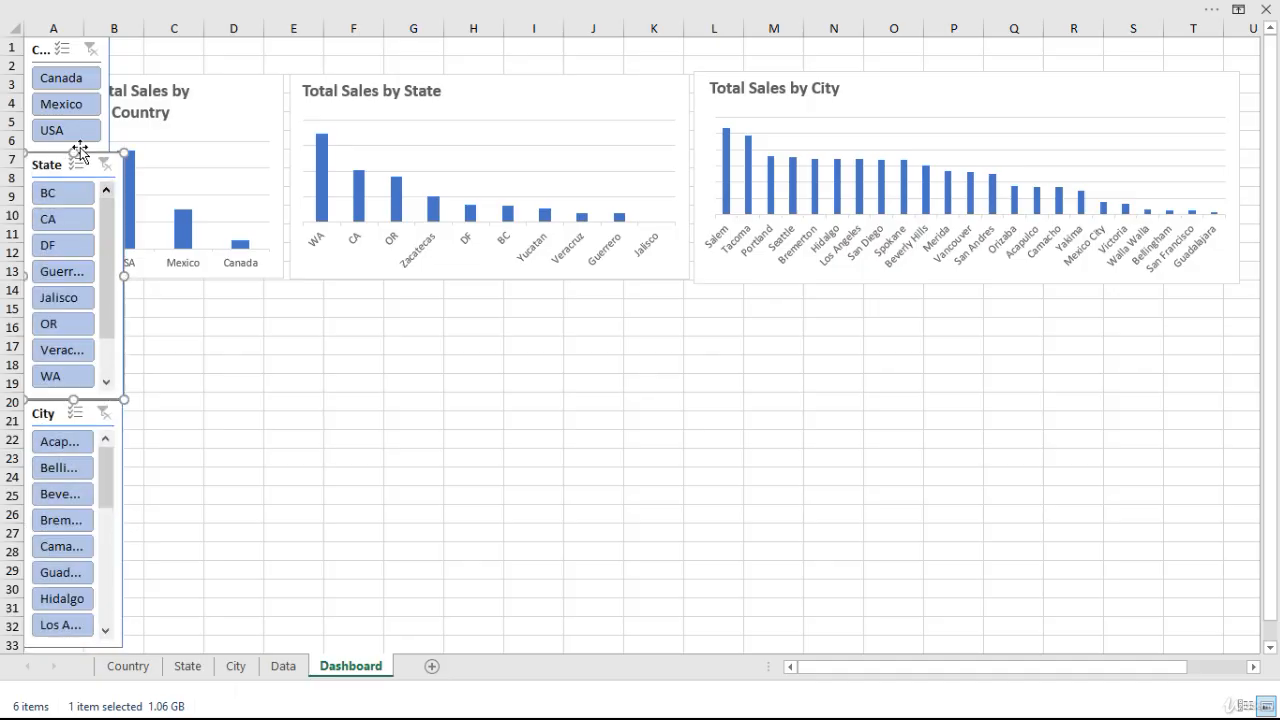
{"action": "left_click", "coordinate": [36, 55]}
{"action": "left_click_drag", "start_coordinate": [108, 92], "coordinate": [123, 95]}
{"action": "left_click", "coordinate": [232, 405]}
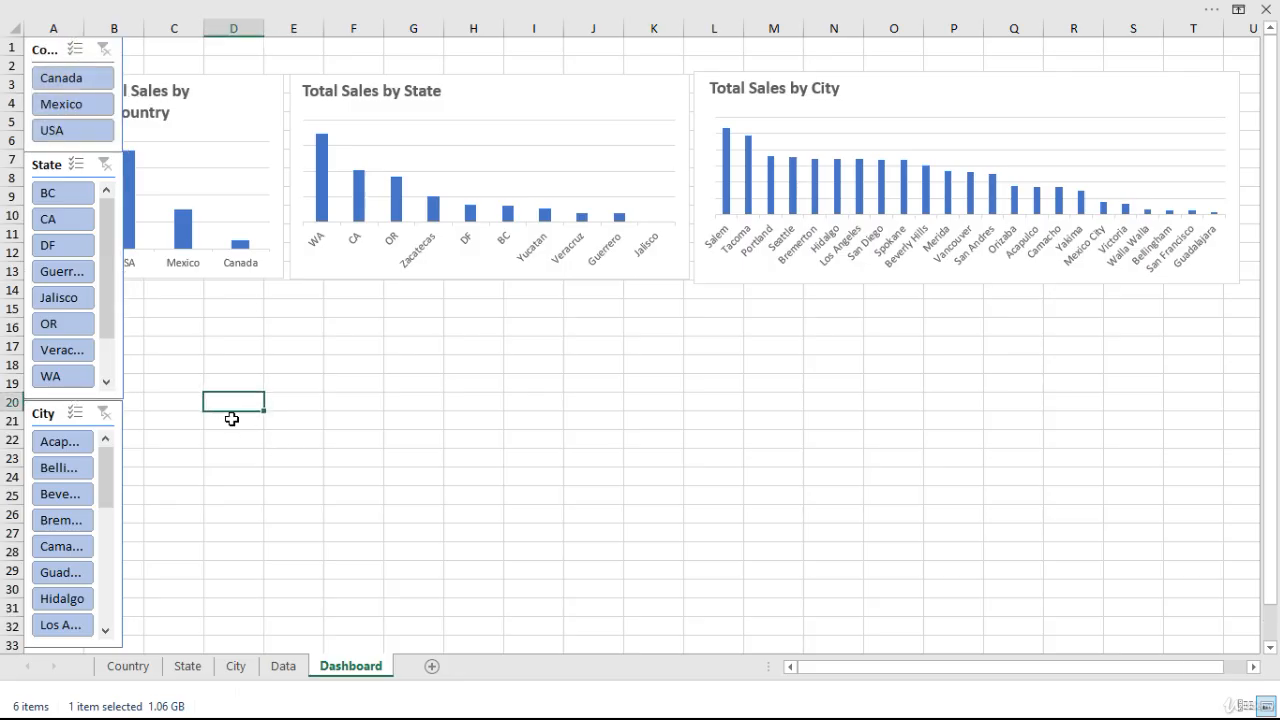
{"action": "left_click", "coordinate": [50, 58]}
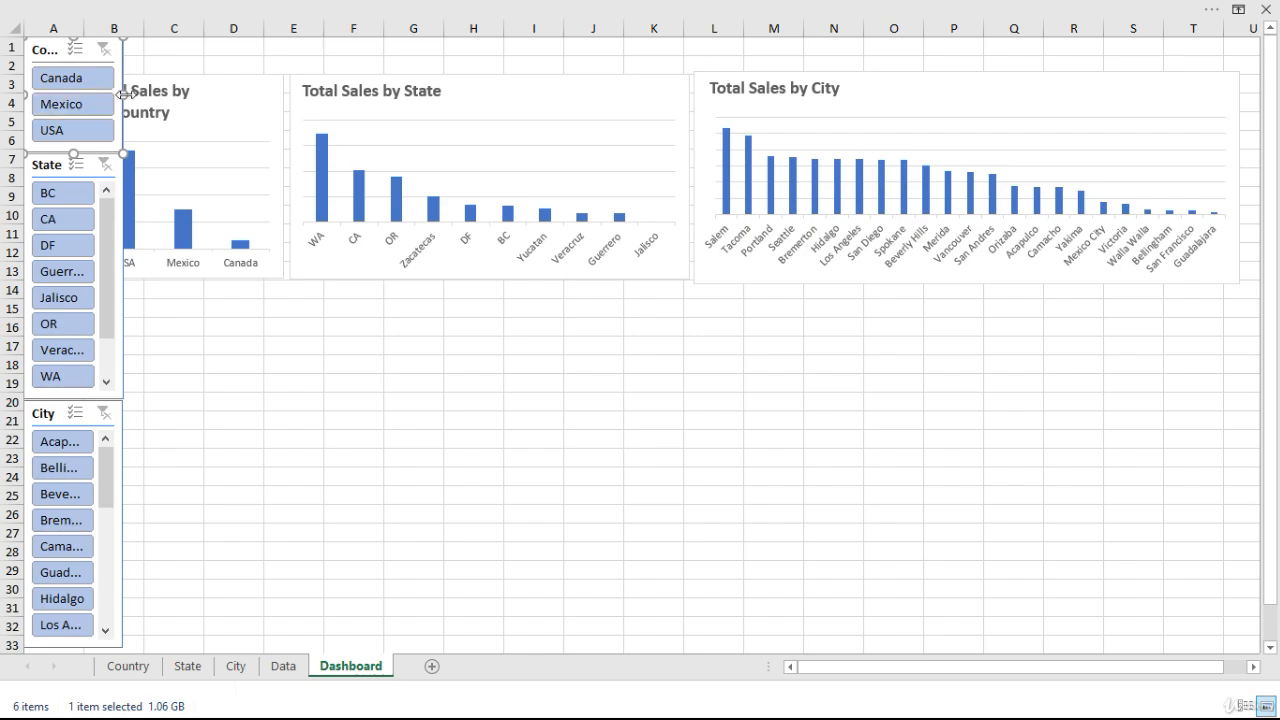
{"action": "left_click", "coordinate": [268, 396]}
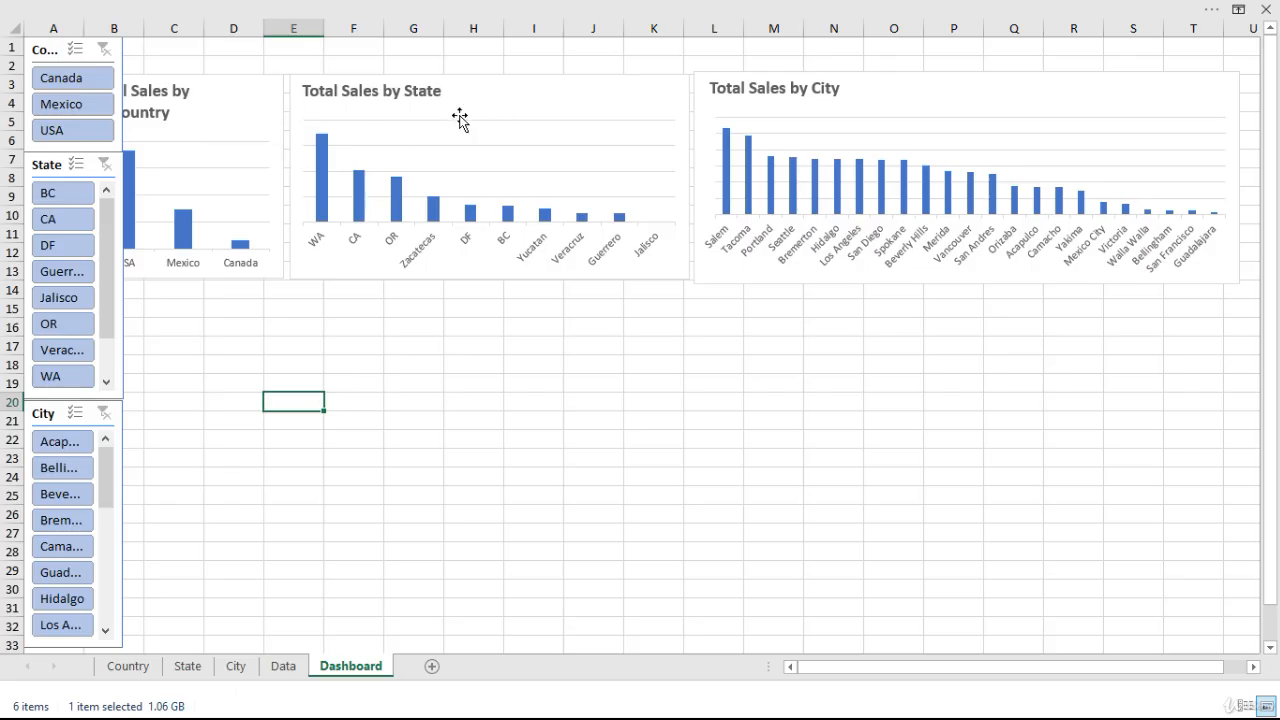
Move the Country, State and City charts together clear of the slicers, so their tops sit at about row 5.
{"action": "left_click", "coordinate": [222, 98]}
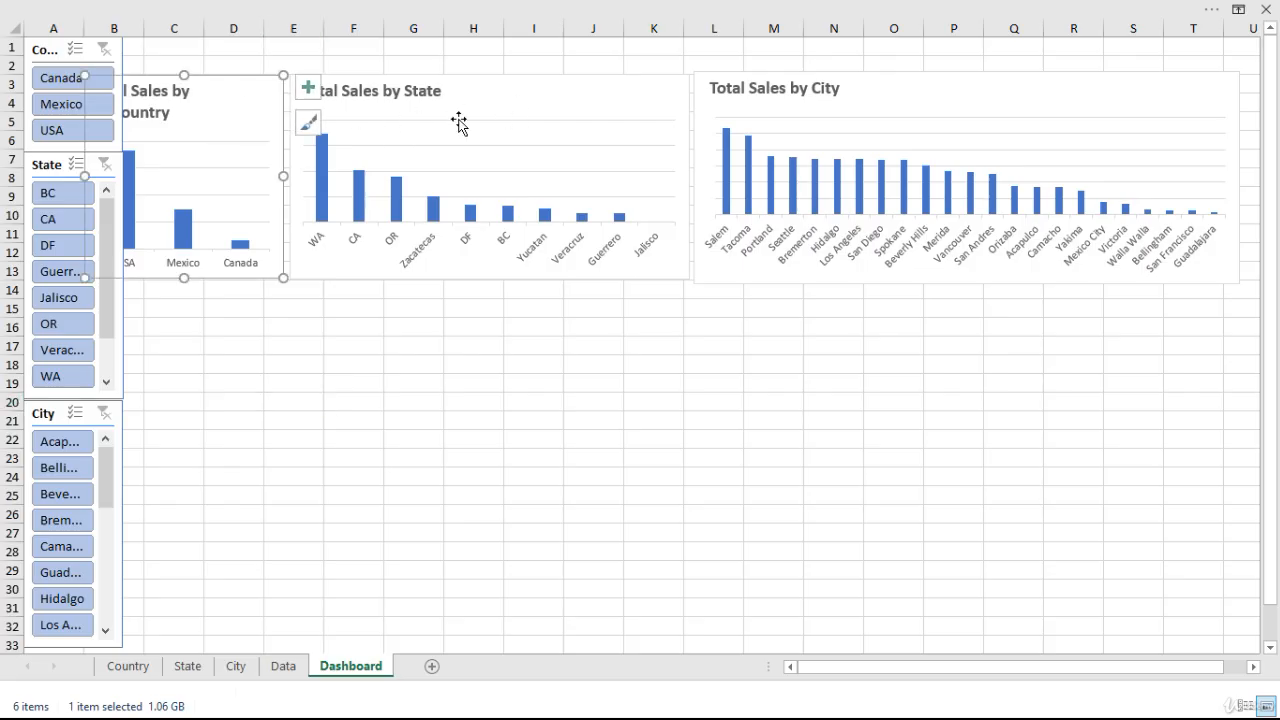
{"action": "left_click", "coordinate": [590, 100], "text": "ctrl"}
{"action": "left_click", "coordinate": [951, 84], "text": "ctrl"}
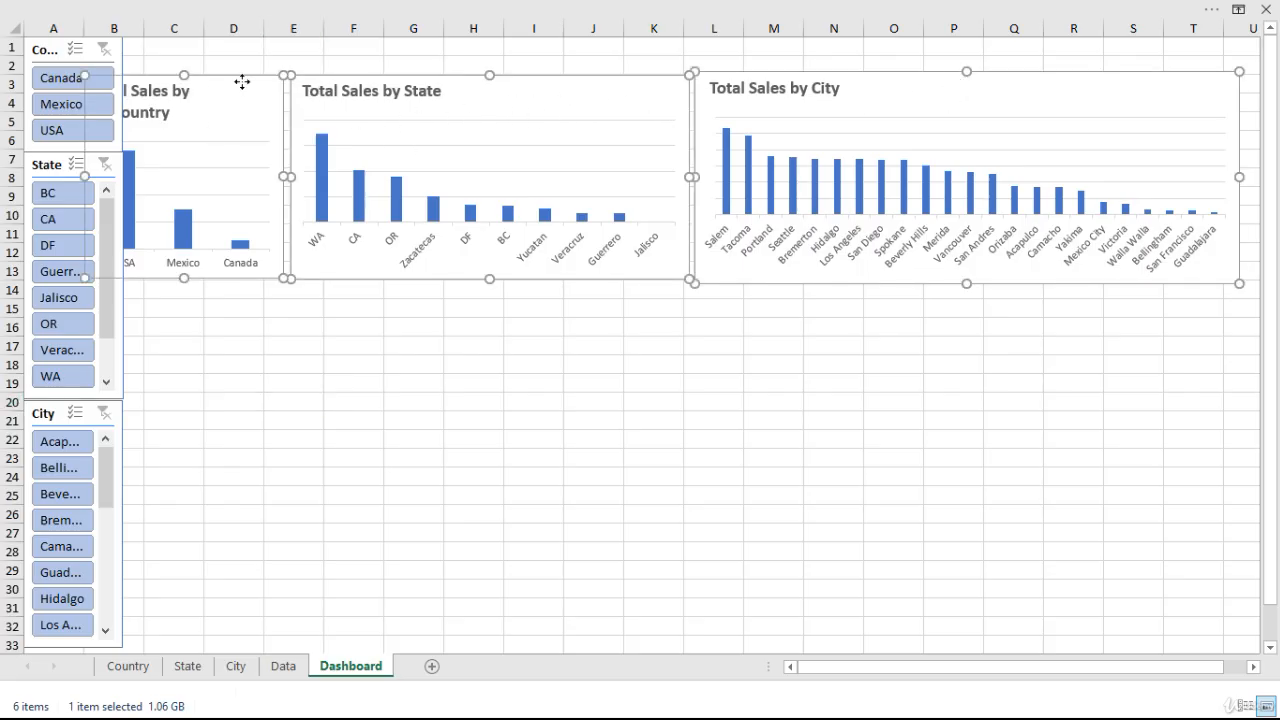
{"action": "left_click_drag", "start_coordinate": [241, 78], "coordinate": [280, 117]}
{"action": "left_click", "coordinate": [228, 350]}
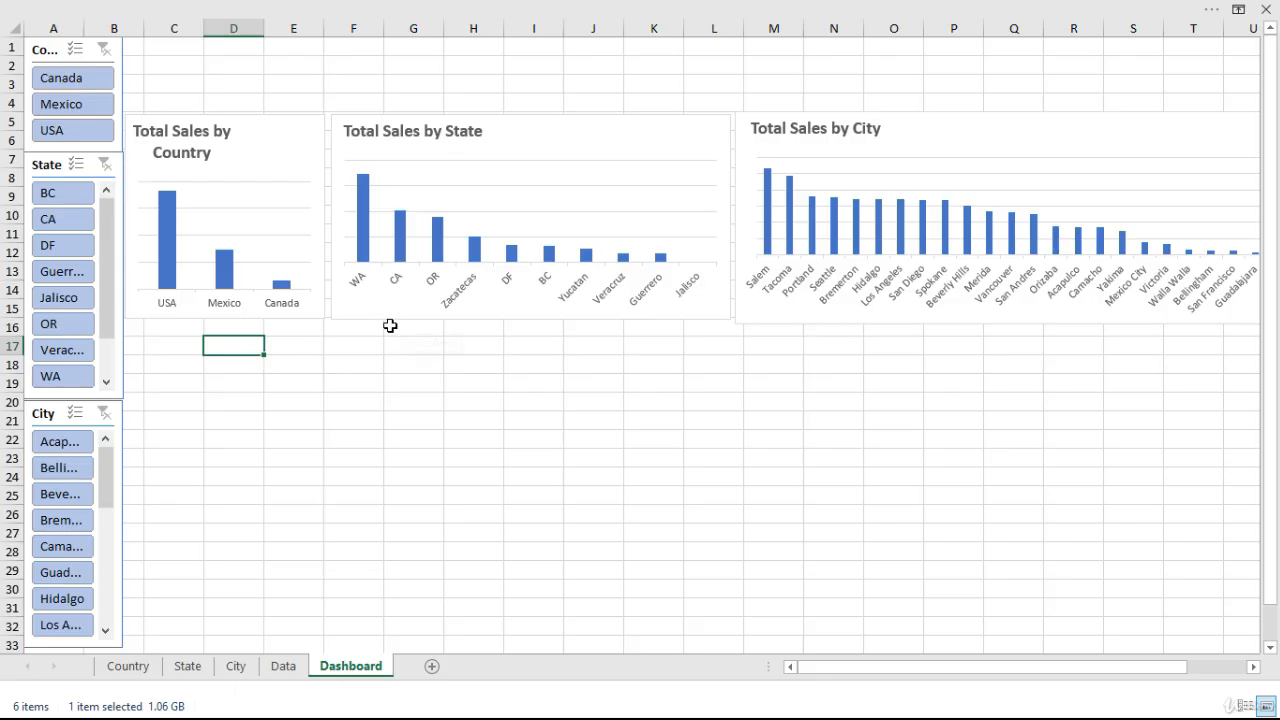
Try out the Country slicer by filtering to Mexico and to Canada in turn.
{"action": "left_click", "coordinate": [78, 104]}
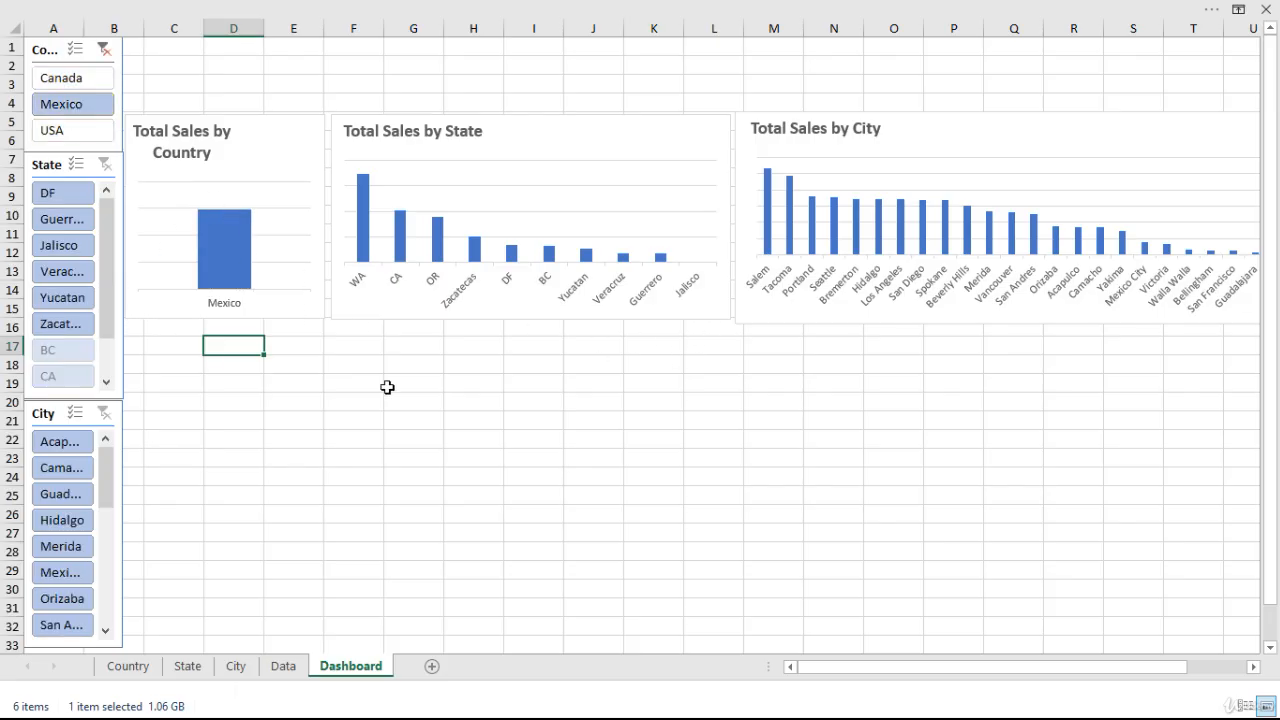
{"action": "left_click", "coordinate": [68, 86]}
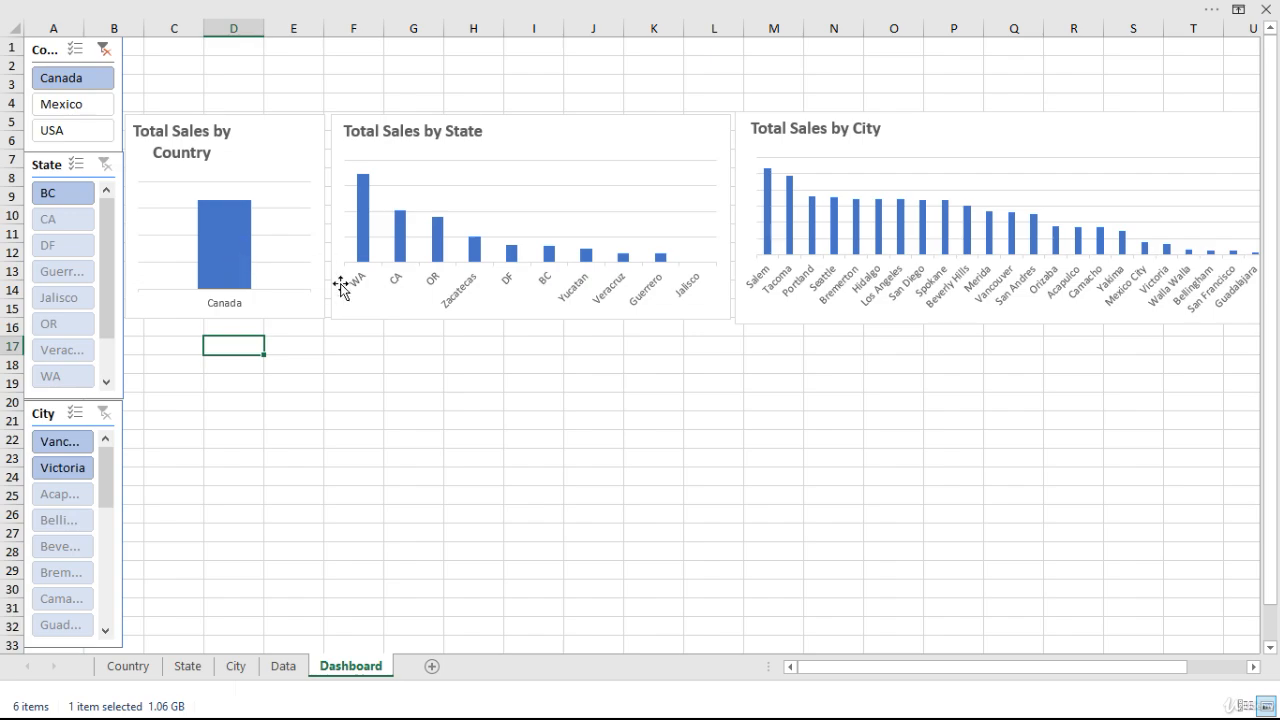
Filter the Country slicer to USA and connect it to the City and State sheets' PivotTables in addition to the Country one.
{"action": "left_click", "coordinate": [57, 138]}
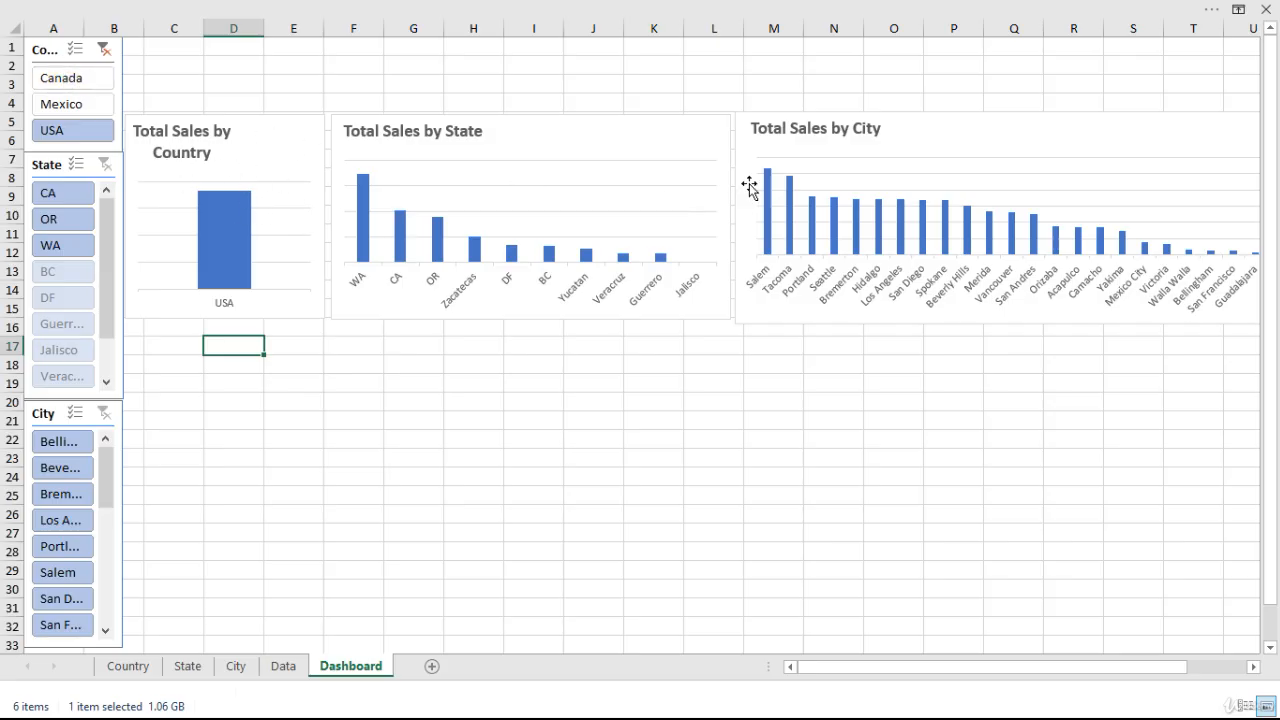
{"action": "right_click", "coordinate": [41, 55]}
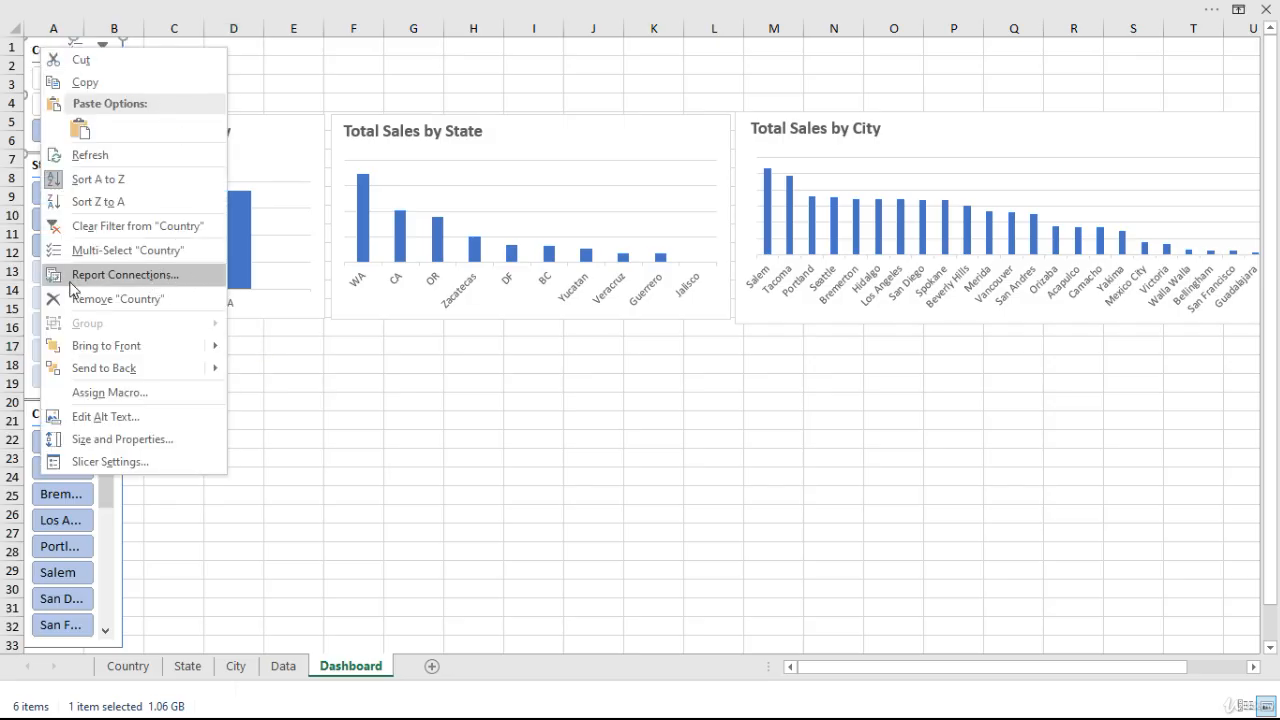
{"action": "left_click", "coordinate": [110, 275]}
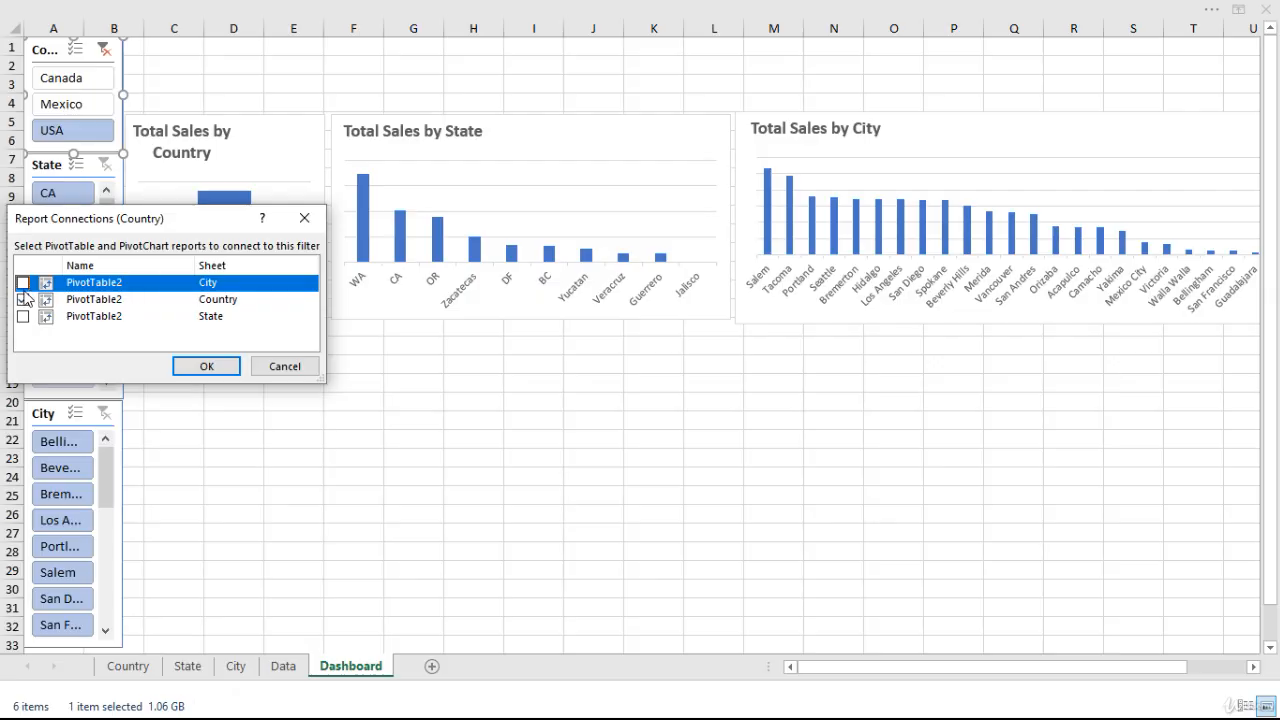
{"action": "left_click", "coordinate": [22, 283]}
{"action": "left_click", "coordinate": [22, 316]}
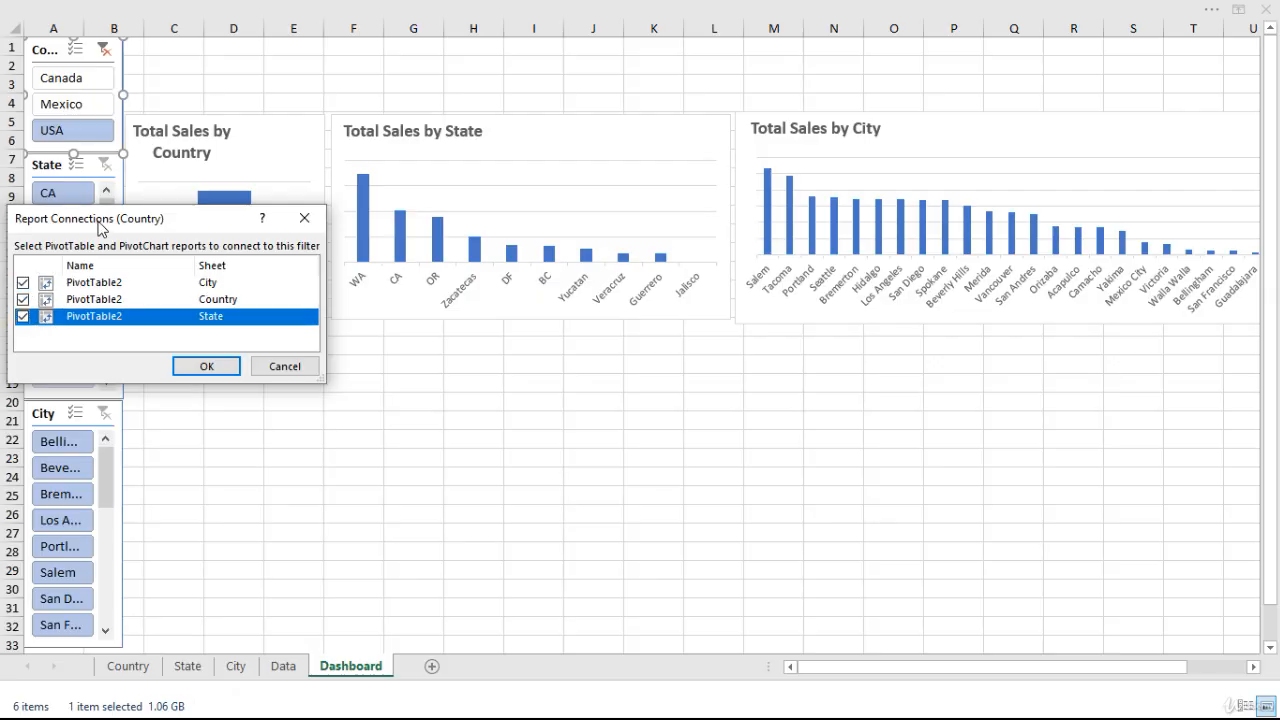
{"action": "left_click_drag", "start_coordinate": [100, 228], "coordinate": [230, 219]}
{"action": "left_click", "coordinate": [337, 360]}
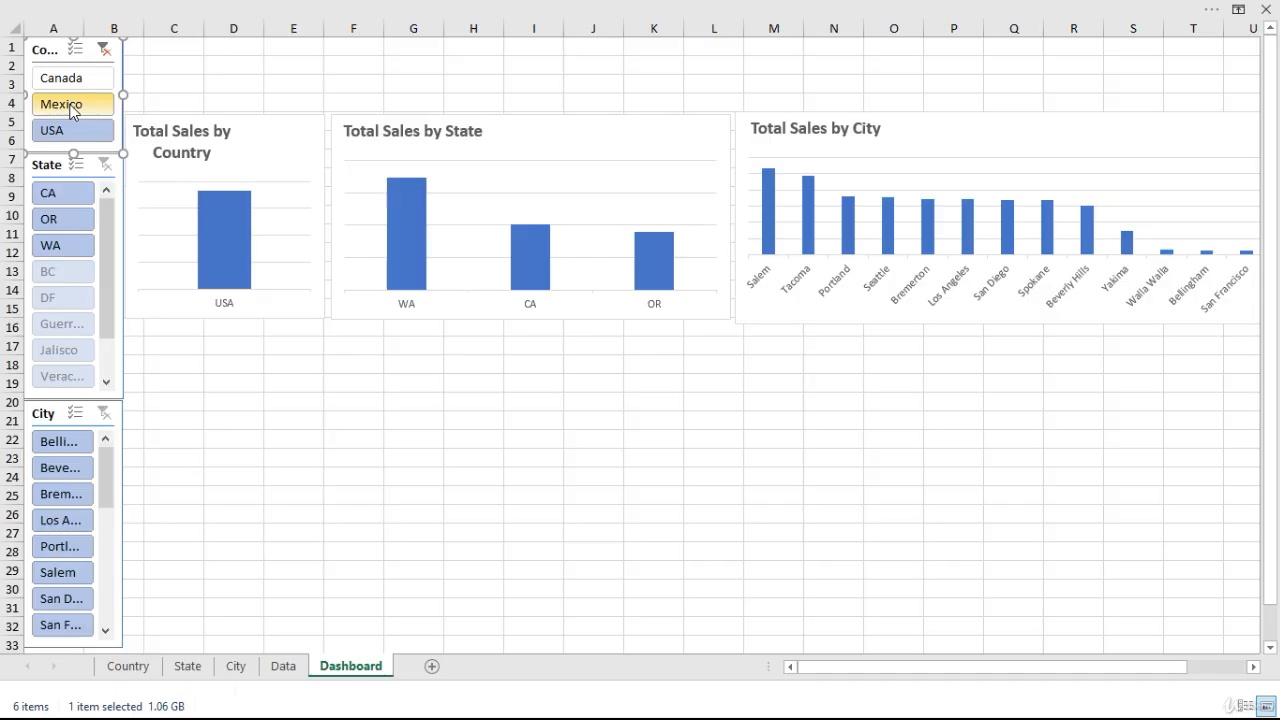
Check the Country slicer's effect on all three charts by filtering to Mexico and to Canada in turn.
{"action": "left_click", "coordinate": [70, 110]}
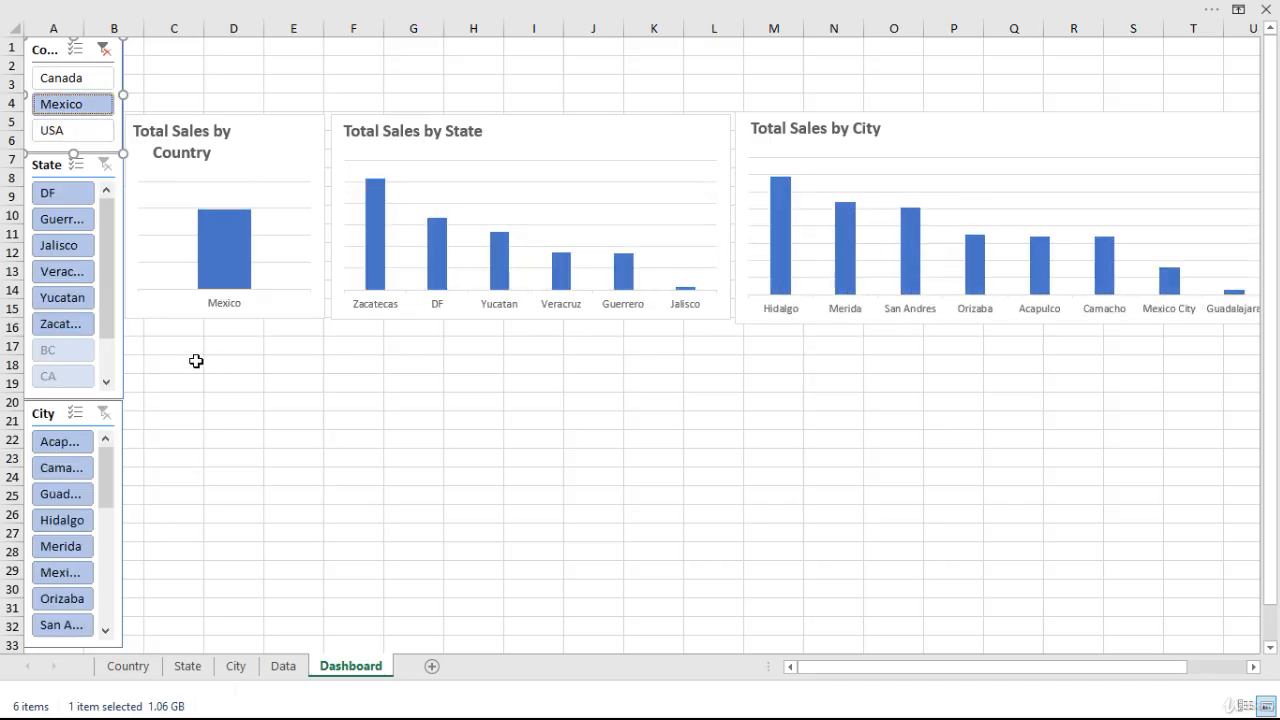
{"action": "left_click", "coordinate": [70, 86]}
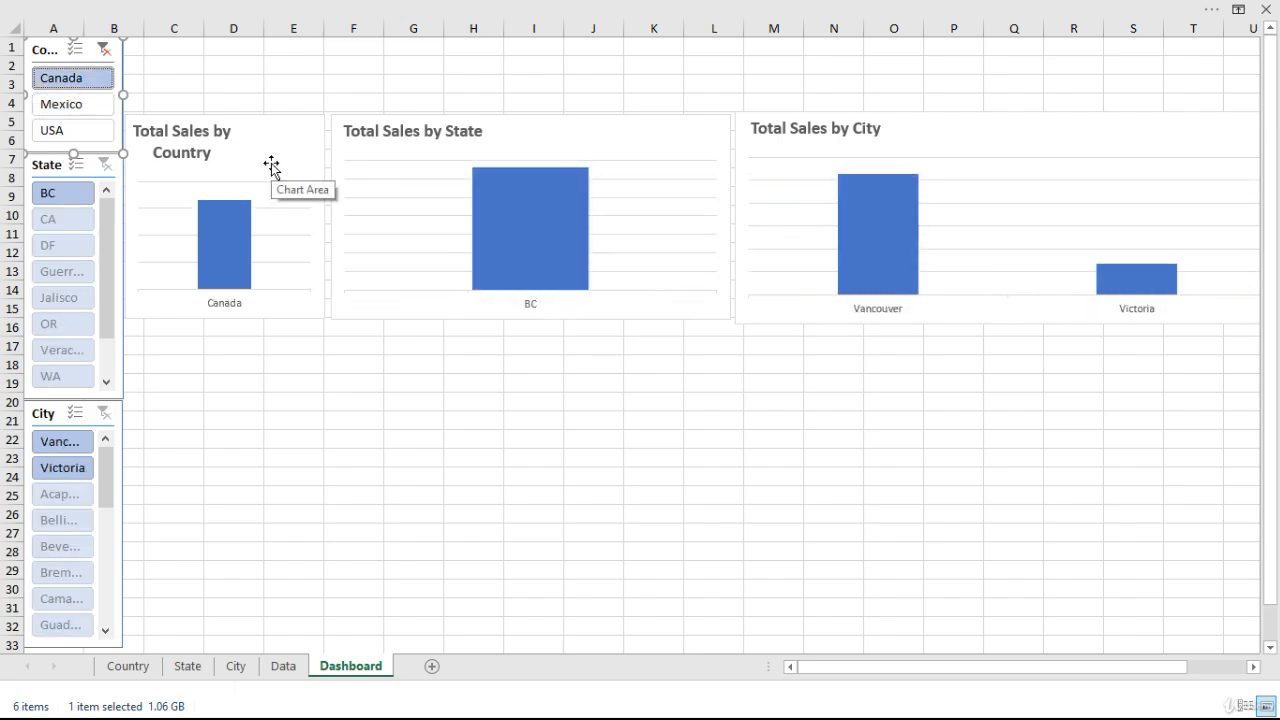
Connect the State slicer to the PivotTables on the City and State sheets in addition to the Country one.
{"action": "left_click", "coordinate": [52, 169]}
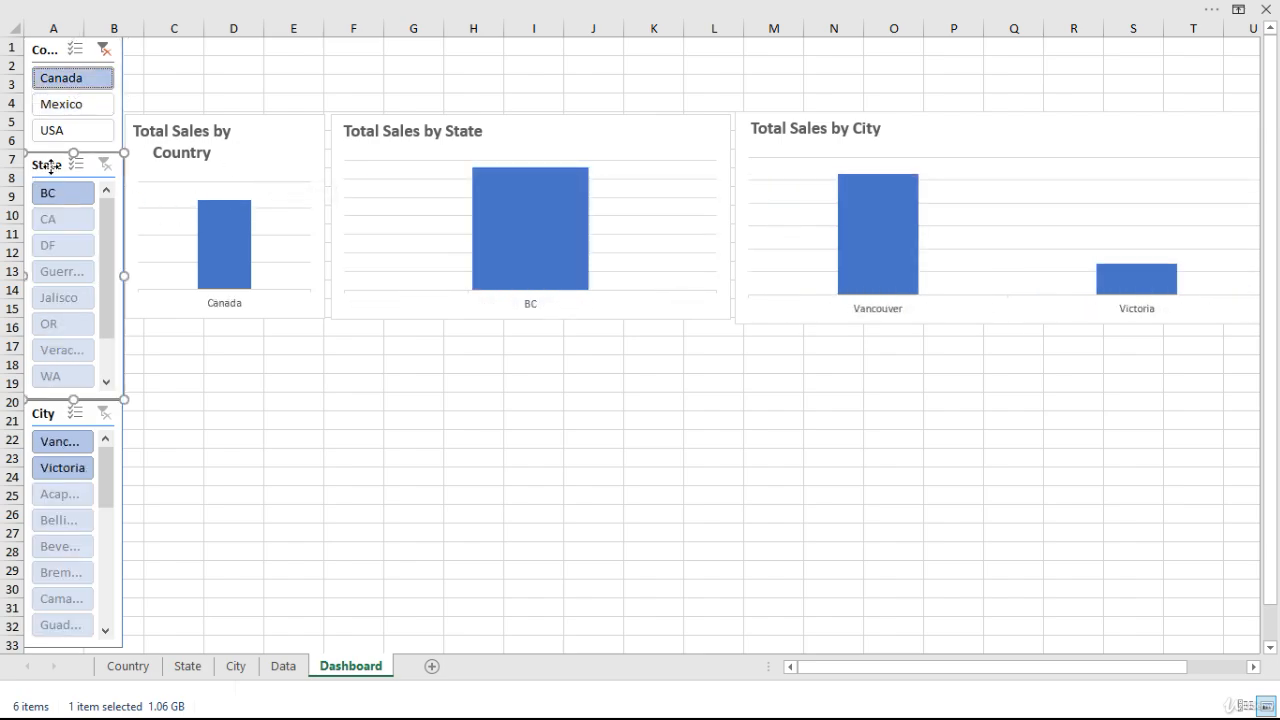
{"action": "right_click", "coordinate": [52, 169]}
{"action": "left_click", "coordinate": [131, 393]}
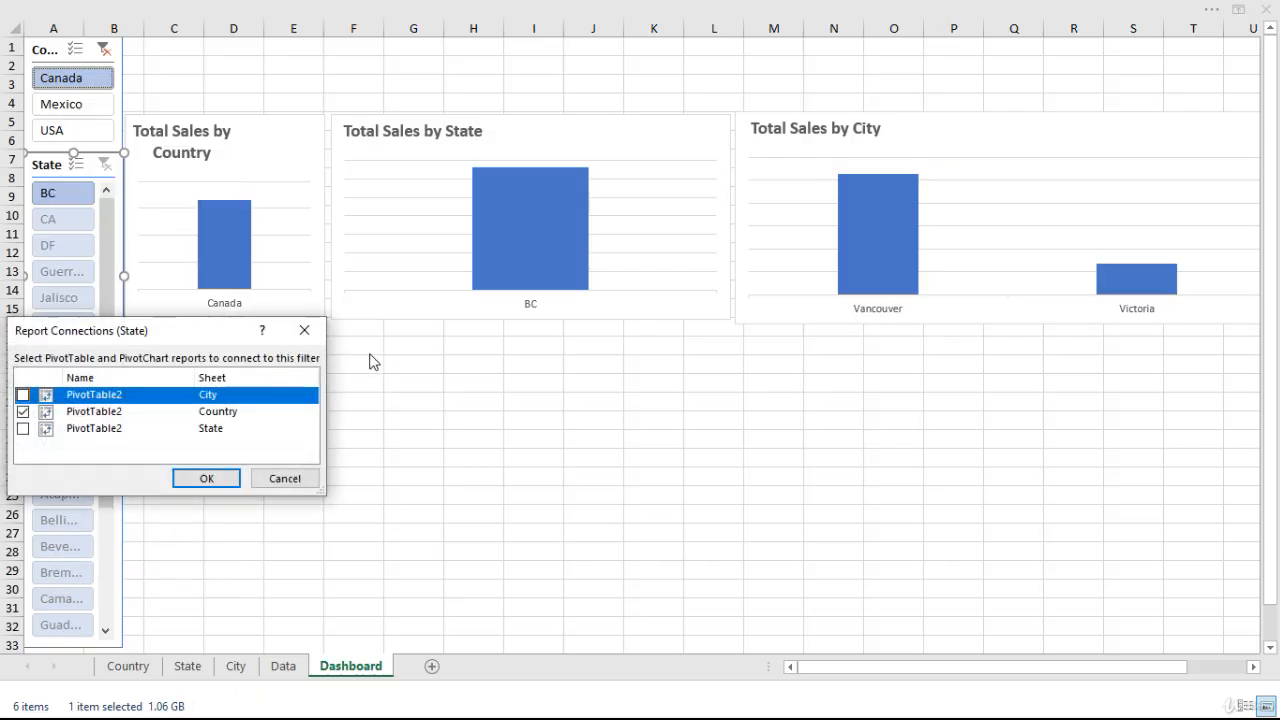
{"action": "left_click", "coordinate": [22, 395]}
{"action": "left_click", "coordinate": [22, 428]}
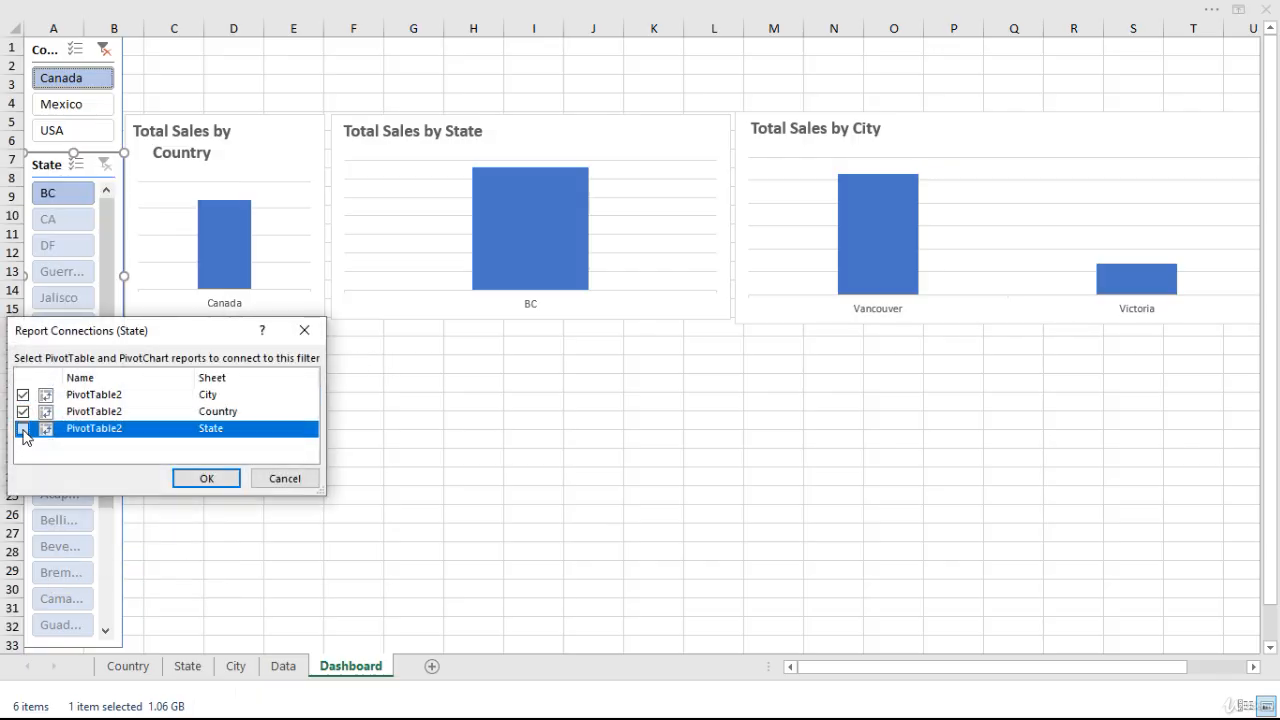
{"action": "left_click", "coordinate": [206, 478]}
Connect the City slicer to the PivotTables on the City and State sheets in addition to the Country one.
{"action": "left_click", "coordinate": [50, 419]}
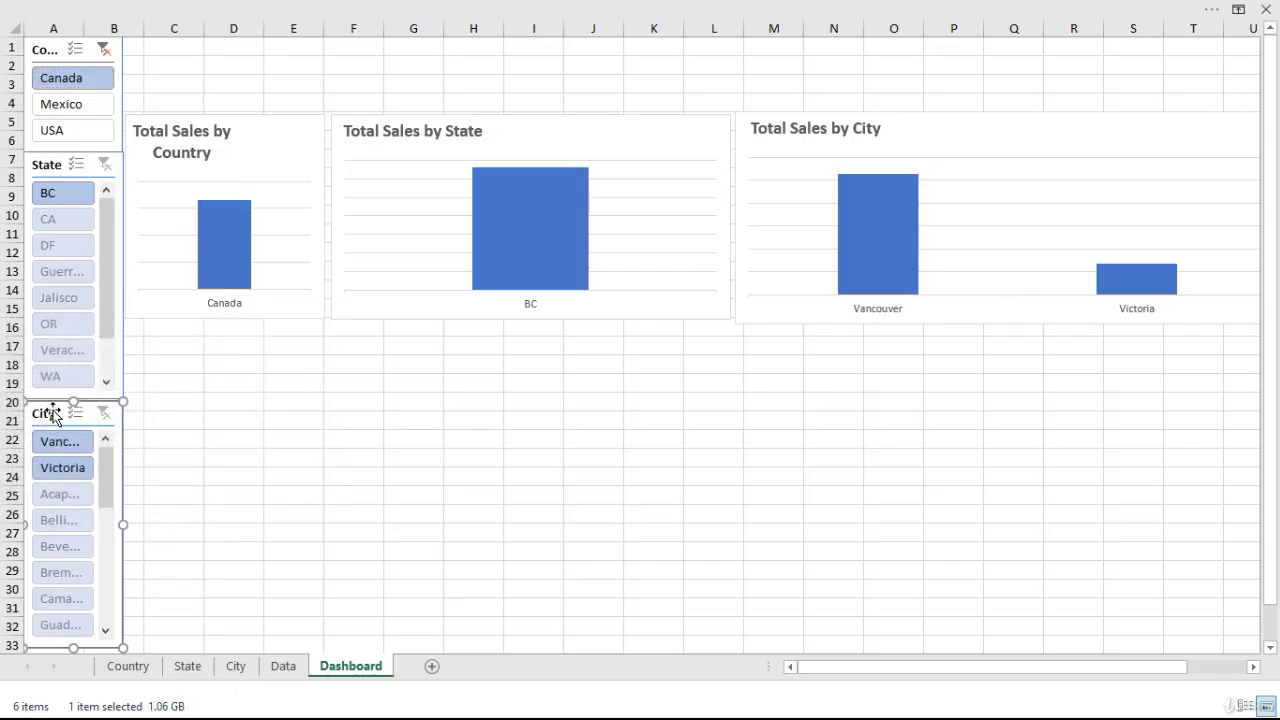
{"action": "right_click", "coordinate": [52, 418]}
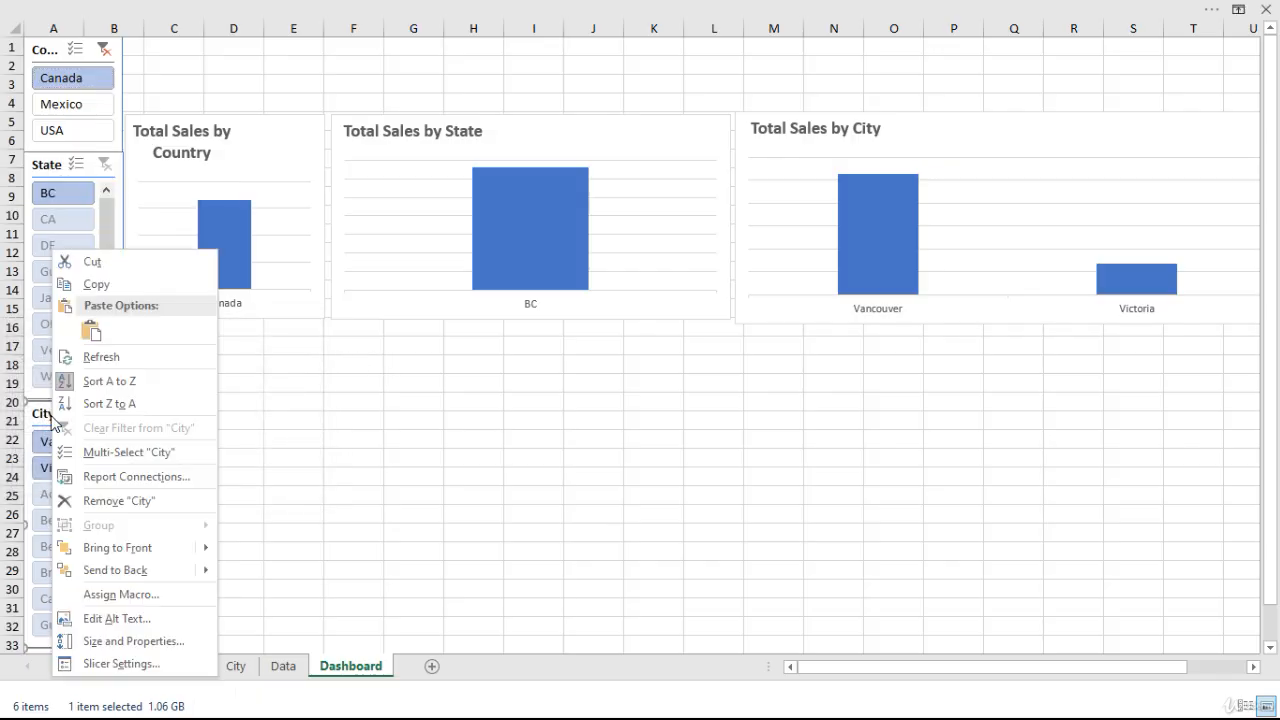
{"action": "left_click", "coordinate": [136, 476]}
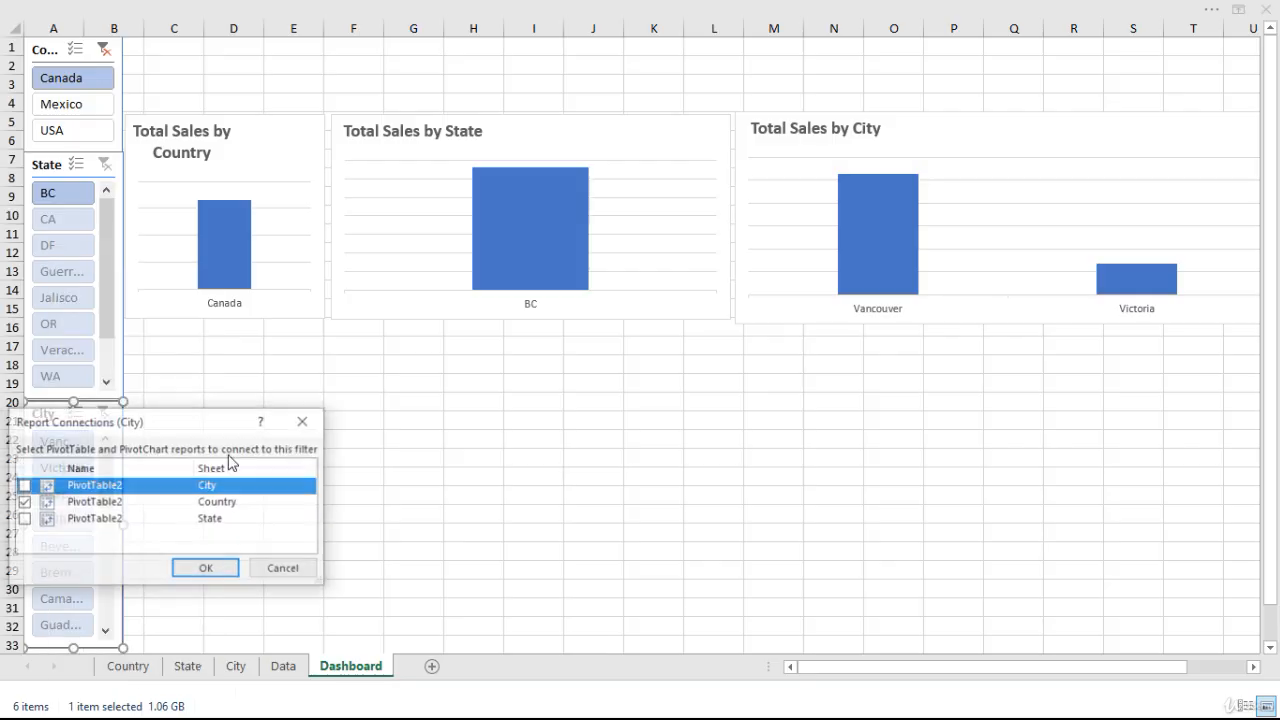
{"action": "left_click", "coordinate": [22, 519]}
{"action": "left_click", "coordinate": [206, 569]}
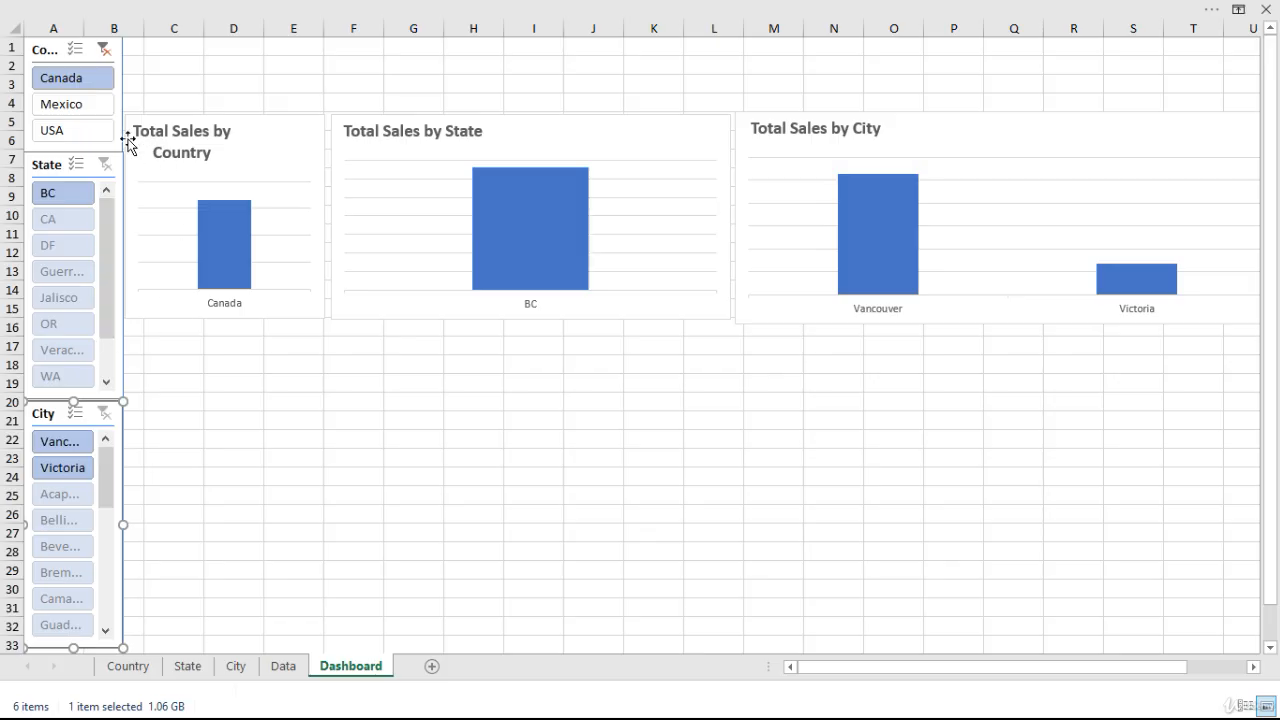
Clear the Country slicer's filter and try out the City slicer by filtering to Los Angeles and clearing that filter again.
{"action": "left_click", "coordinate": [106, 50]}
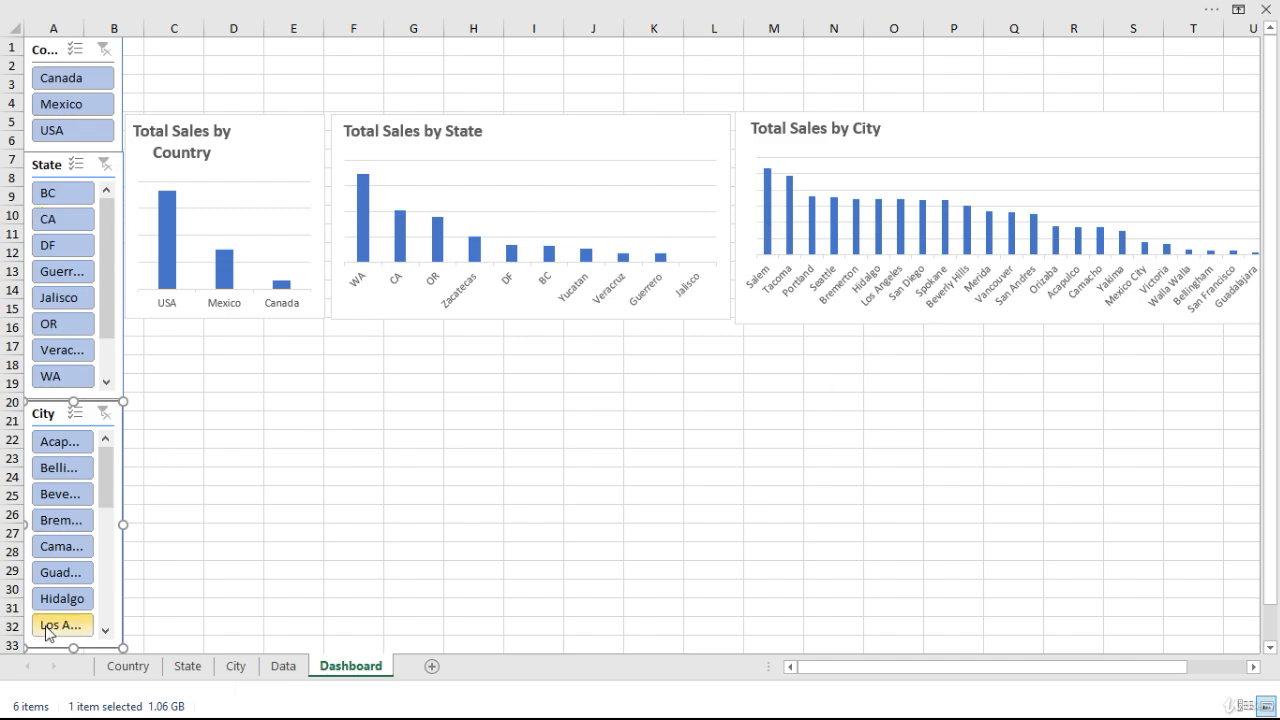
{"action": "left_click", "coordinate": [104, 630]}
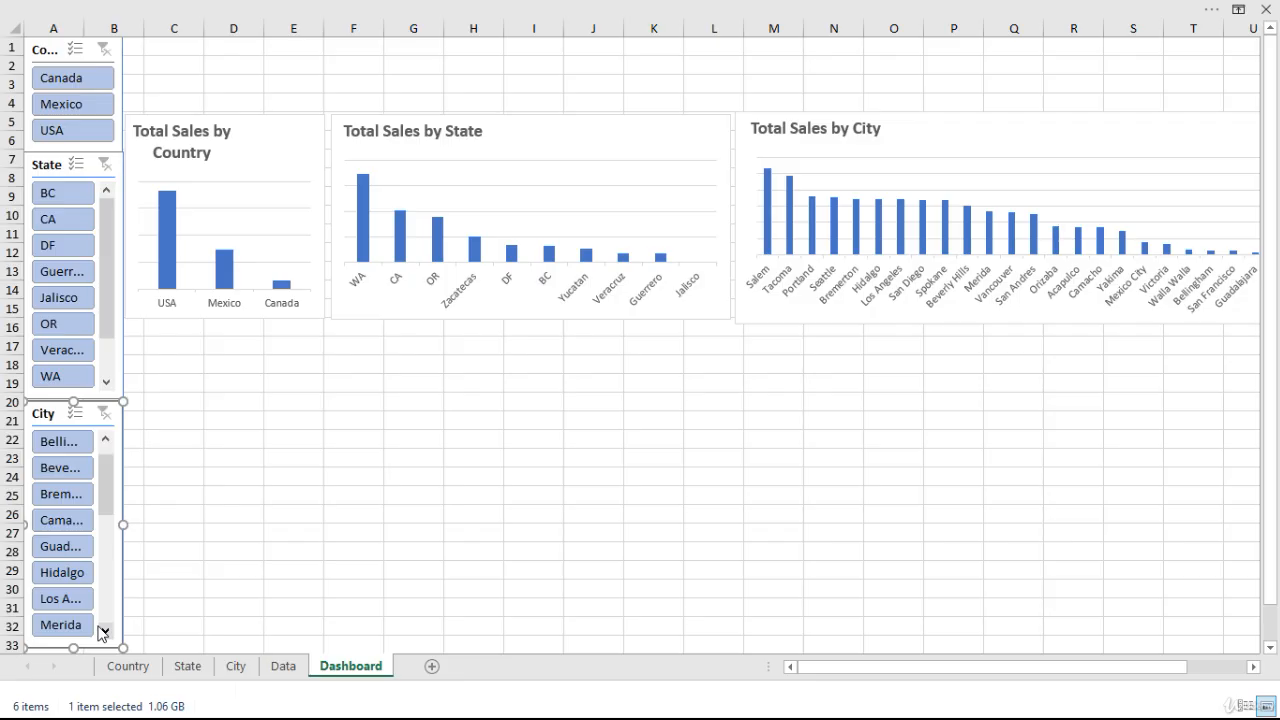
{"action": "left_click", "coordinate": [61, 598]}
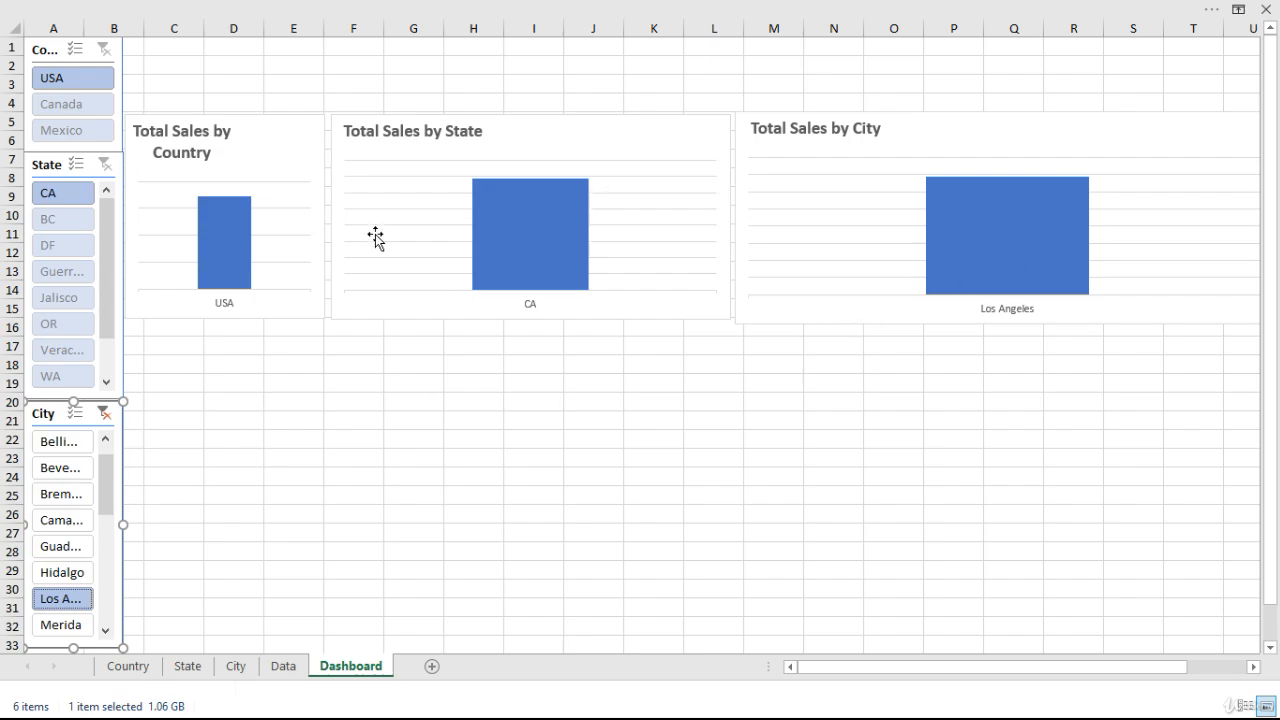
{"action": "left_click", "coordinate": [104, 414]}
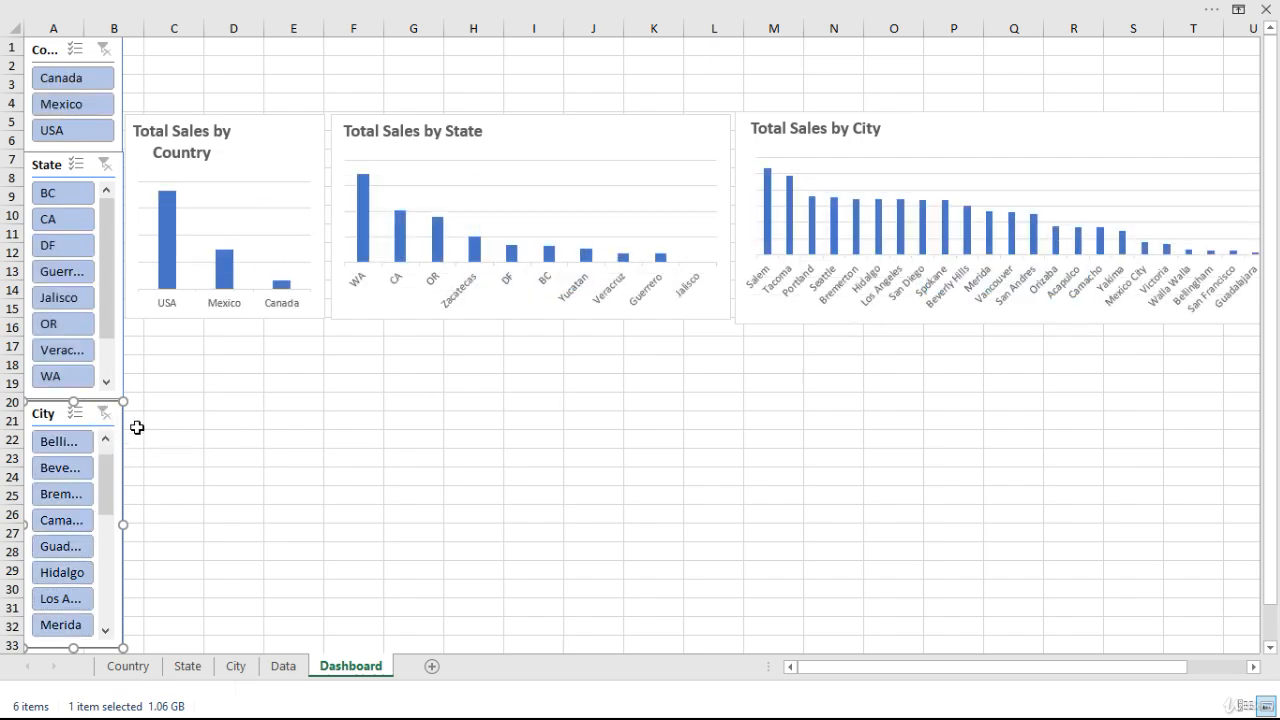